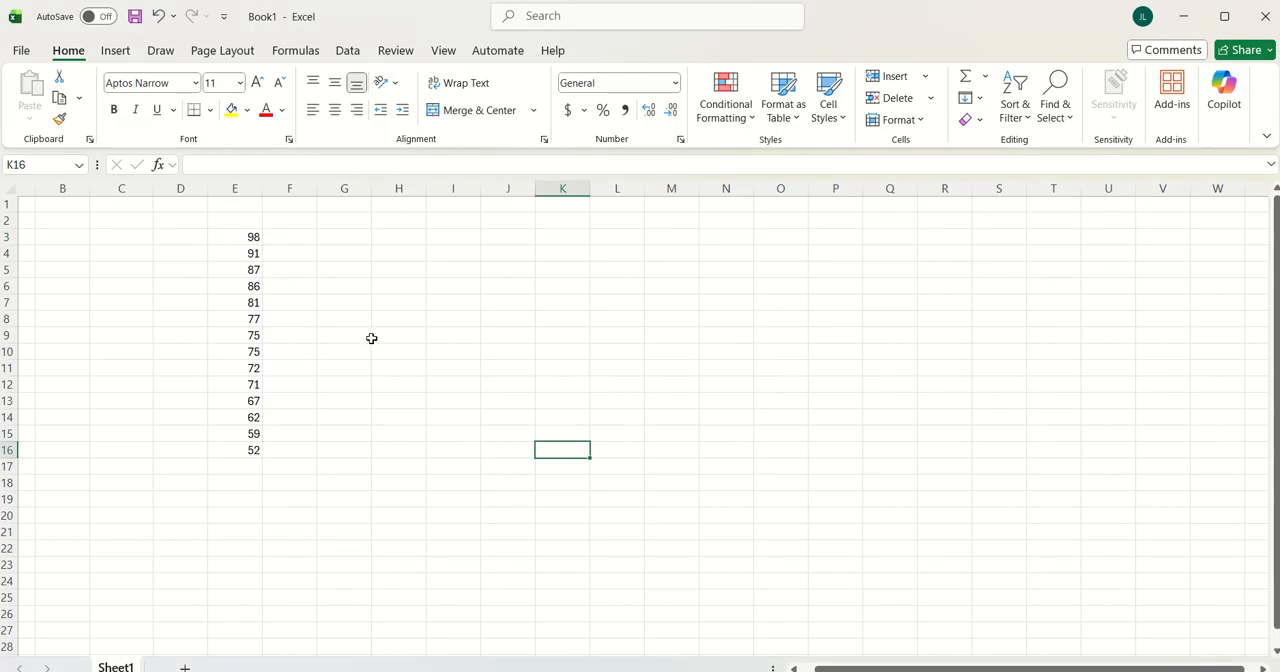
# Select the numbers in E3:E16 and check their summary statistics, including the sum of the selected cells
pyautogui.click(232, 236)
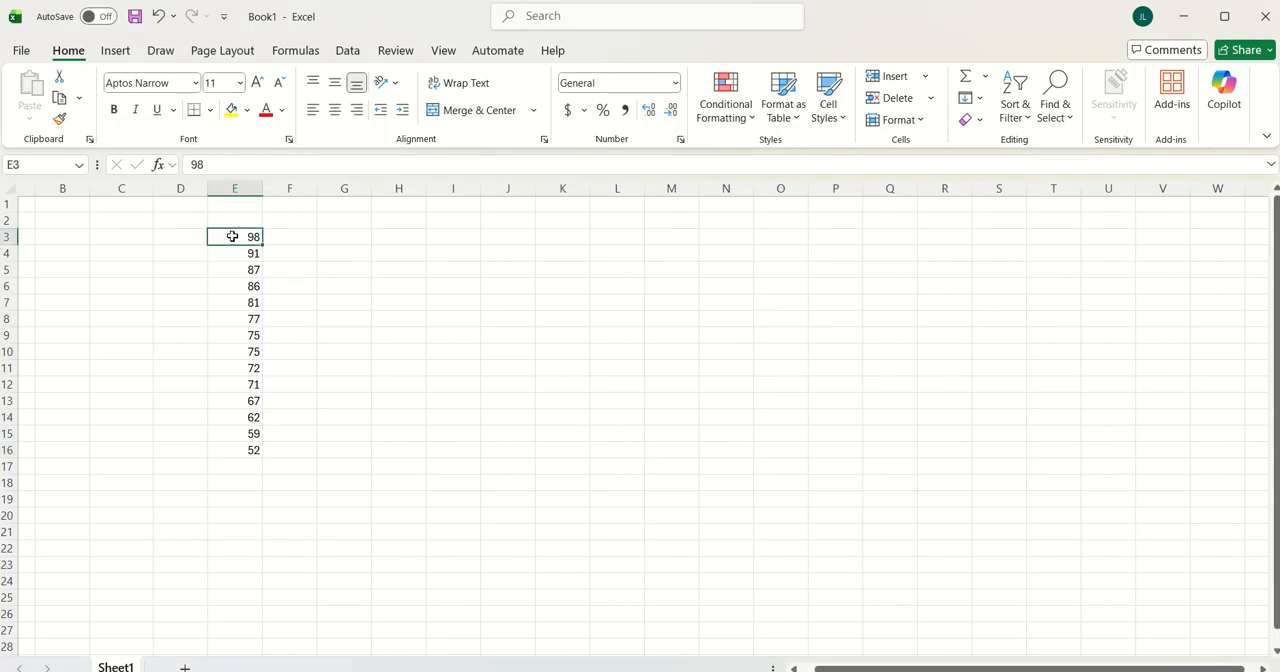
pyautogui.moveTo(232, 236); pyautogui.dragTo(235, 447)
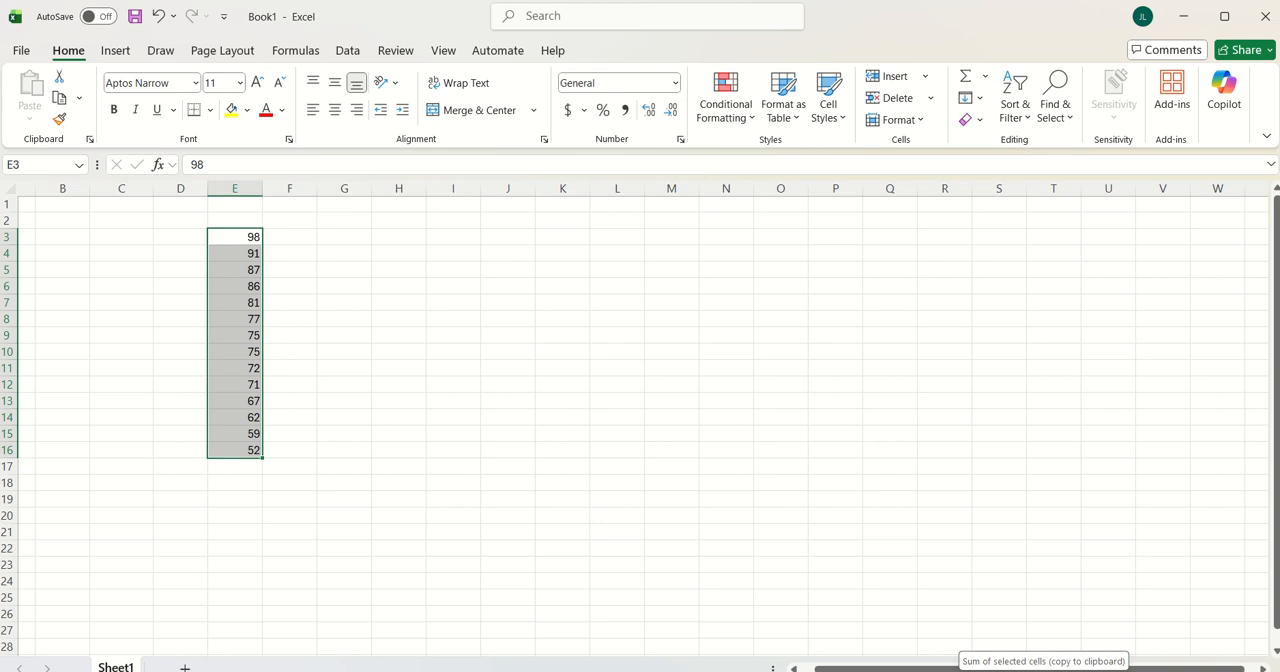
pyautogui.click(297, 300)
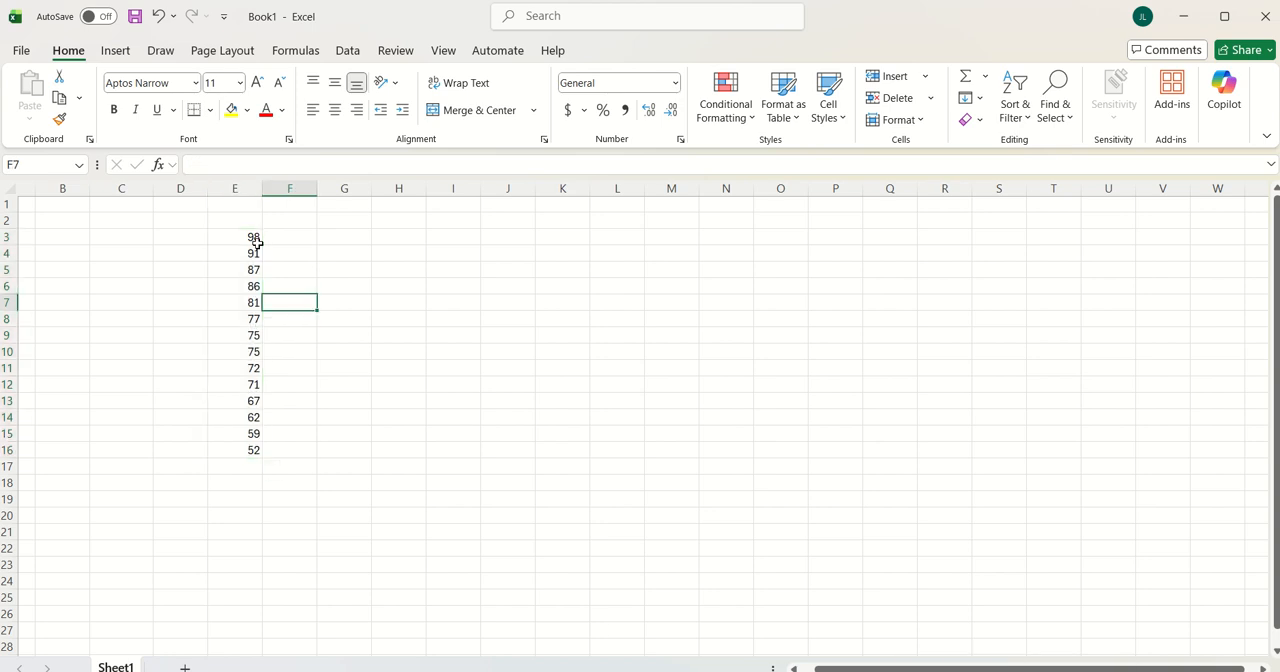
pyautogui.click(246, 239)
pyautogui.moveTo(246, 239); pyautogui.dragTo(256, 450)
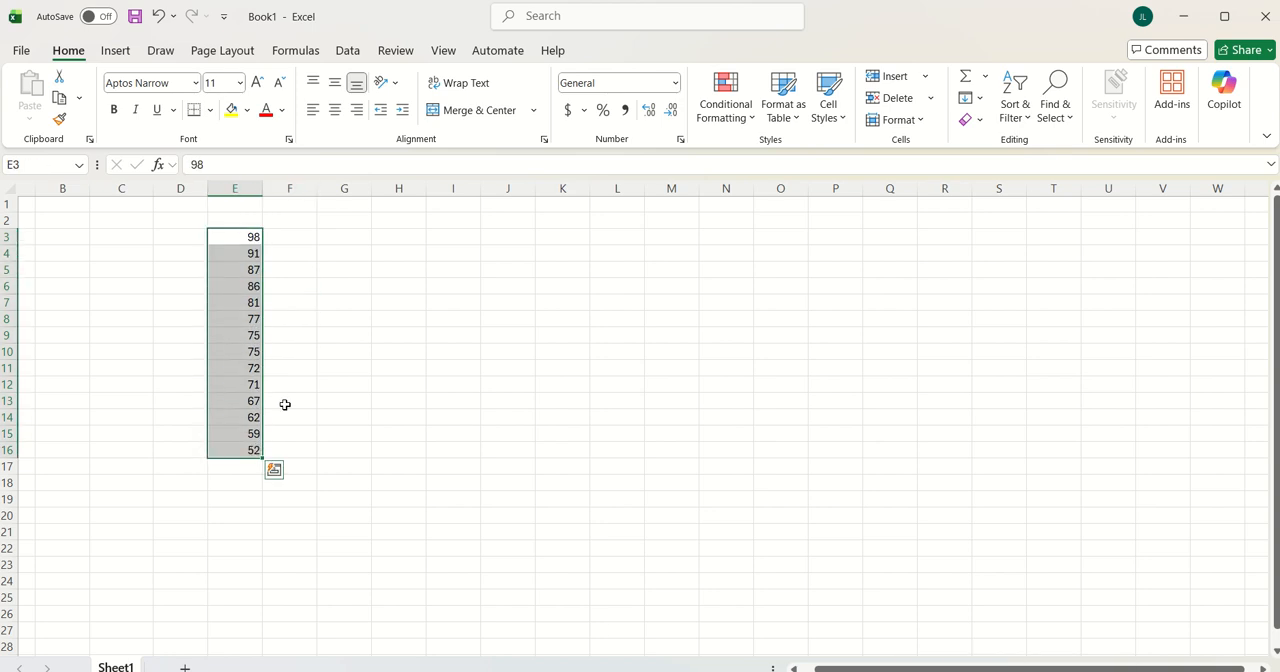
pyautogui.click(347, 240)
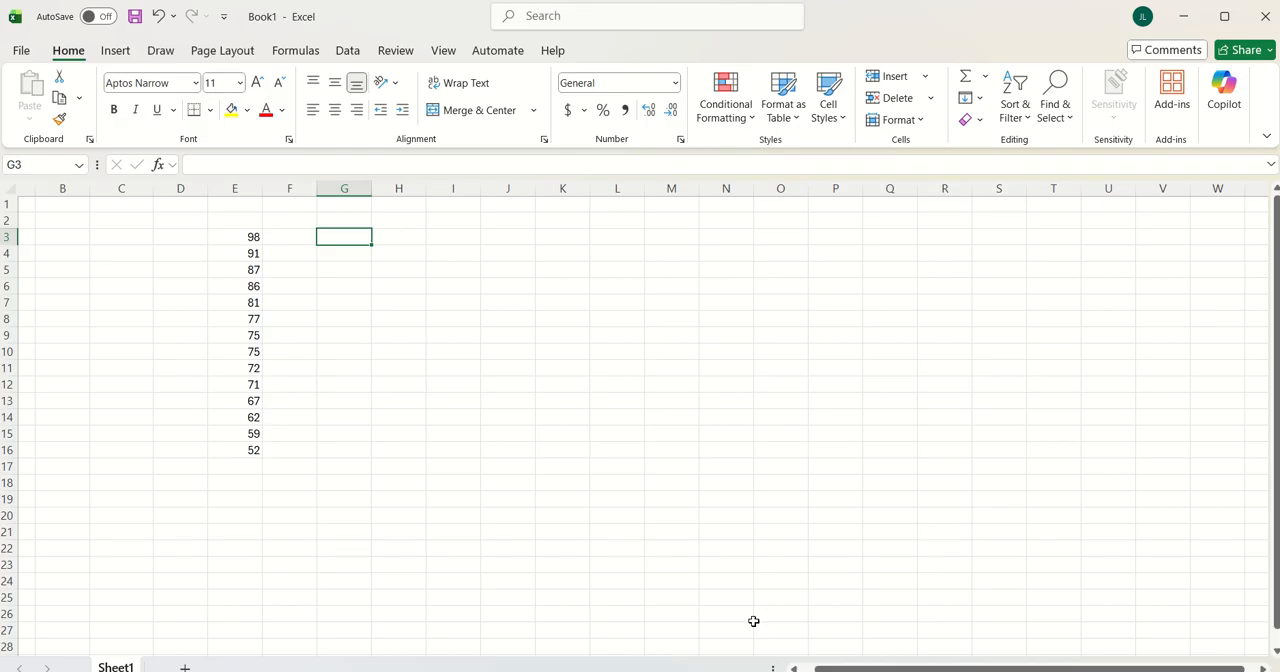
pyautogui.click(161, 166)
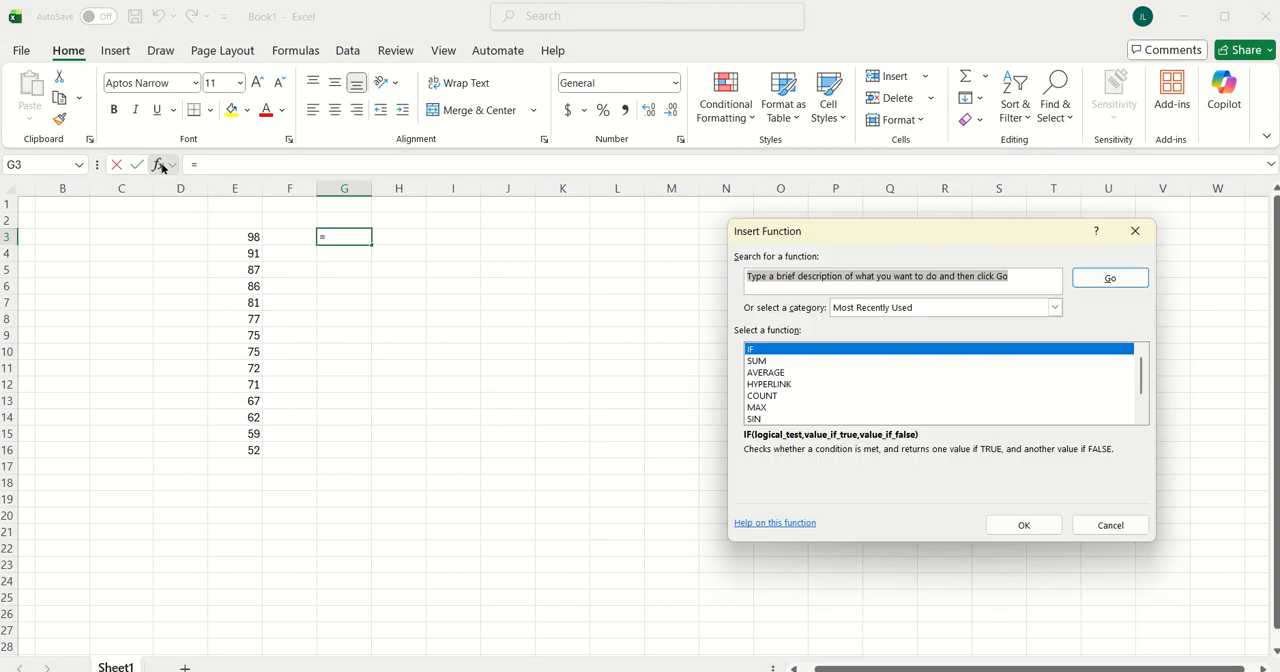
pyautogui.click(1107, 527)
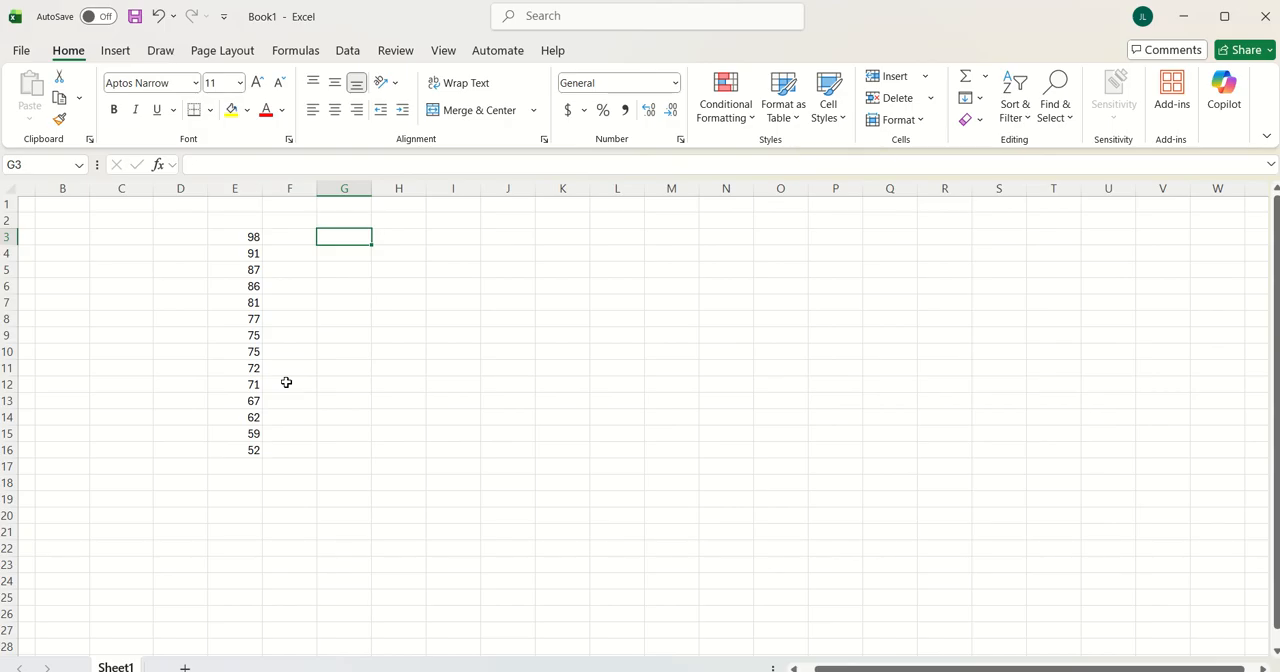
pyautogui.write('=')
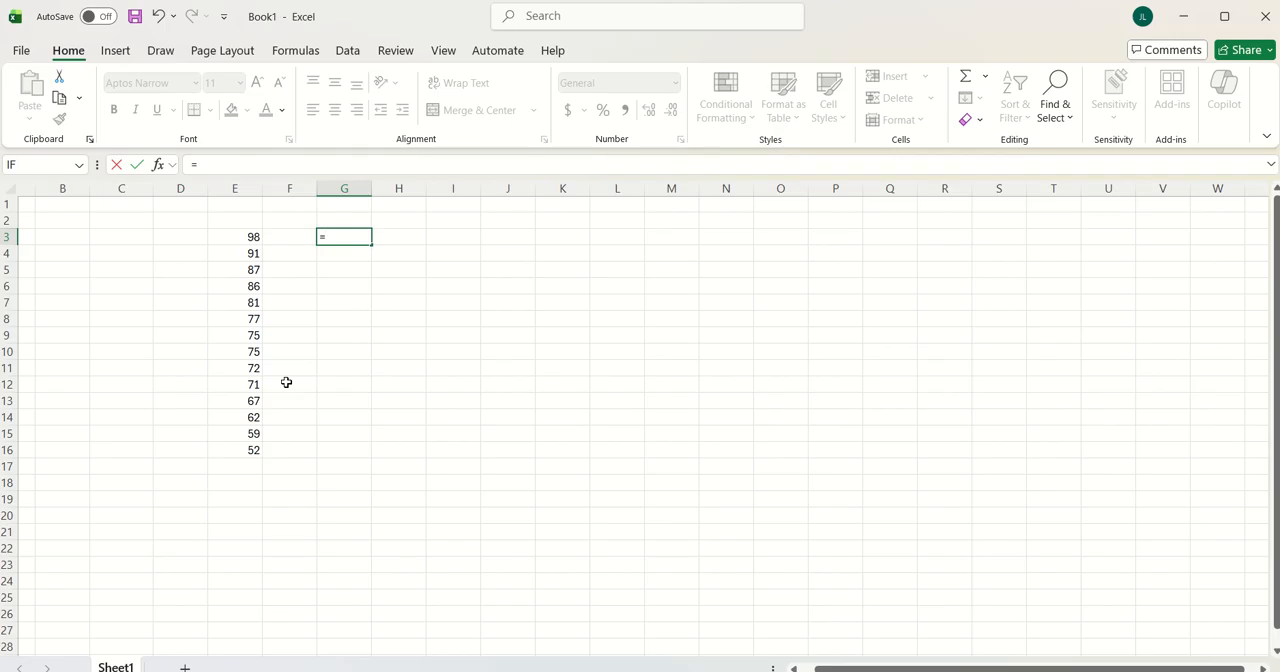
pyautogui.write('a')
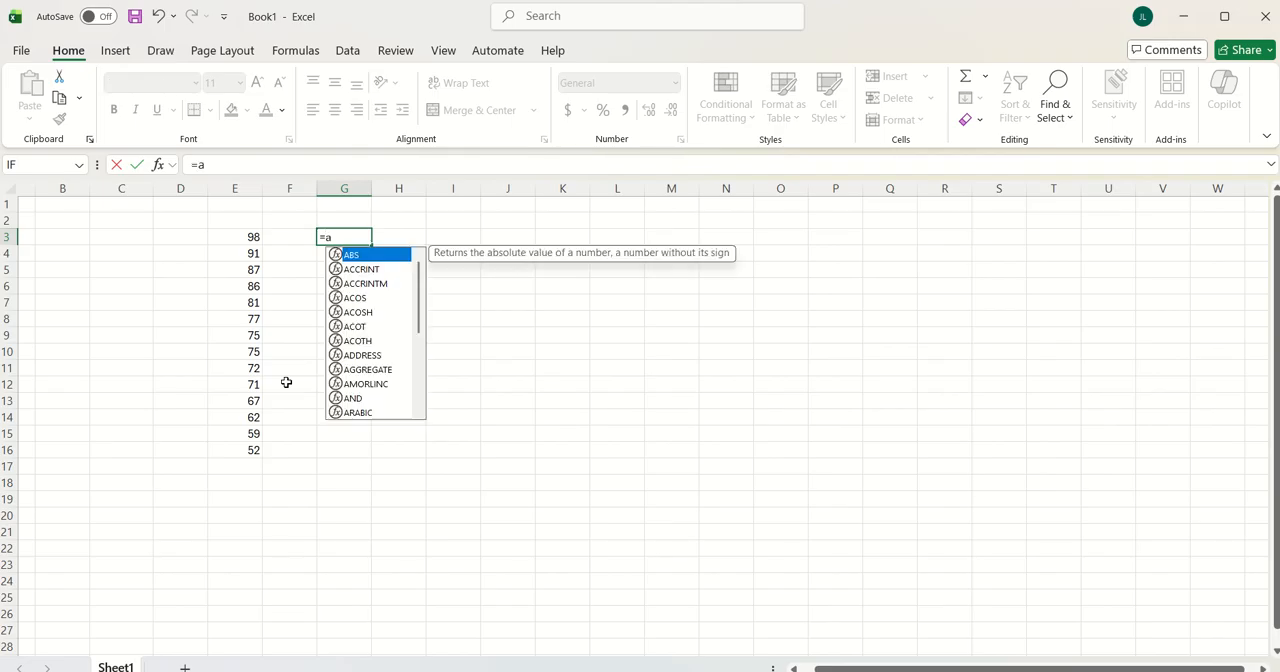
pyautogui.write('ver')
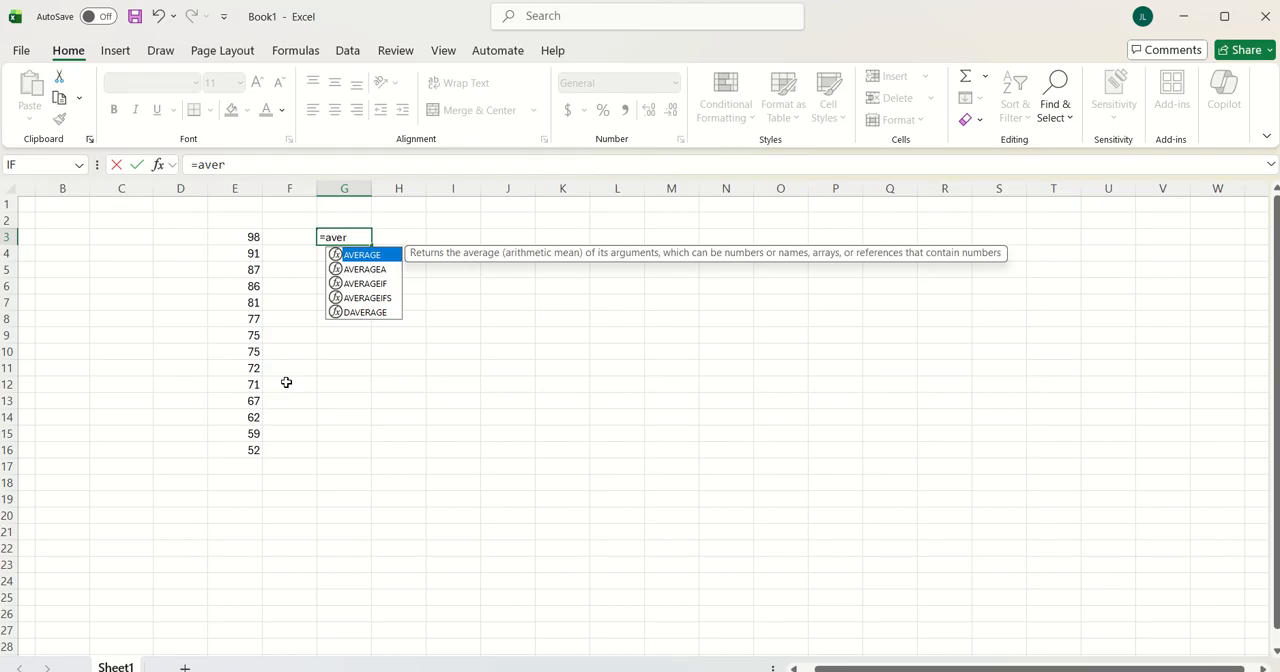
pyautogui.doubleClick(379, 261)
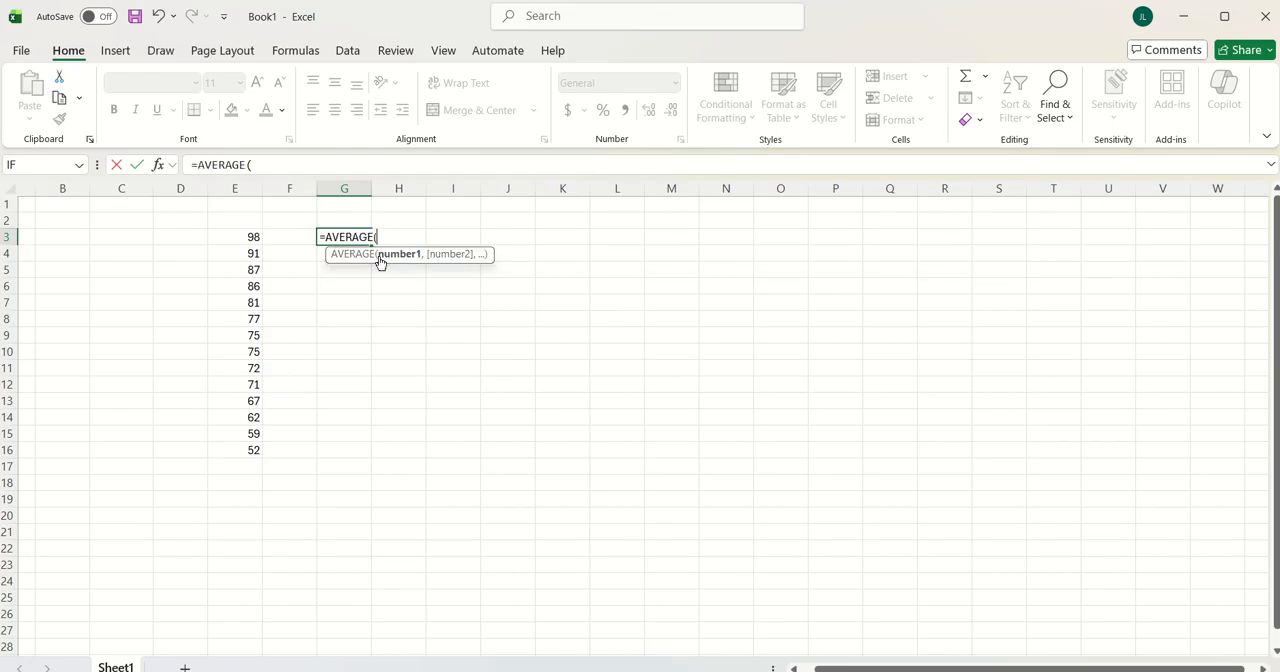
pyautogui.click(289, 166)
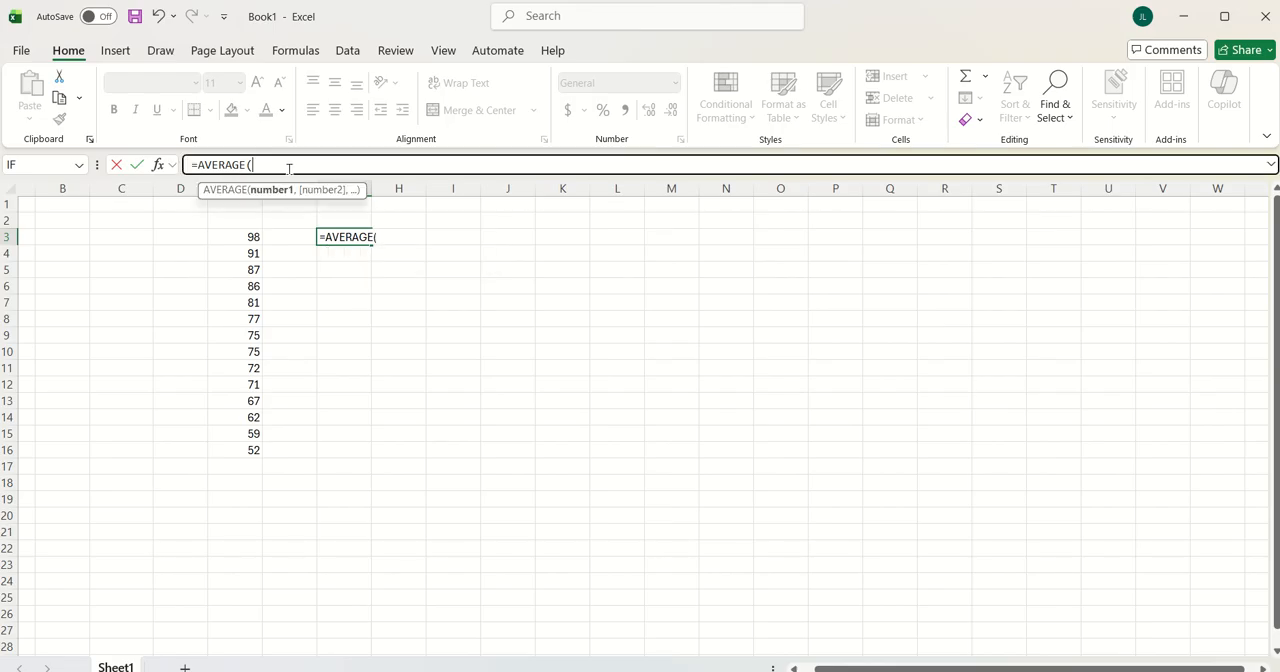
pyautogui.click(158, 164)
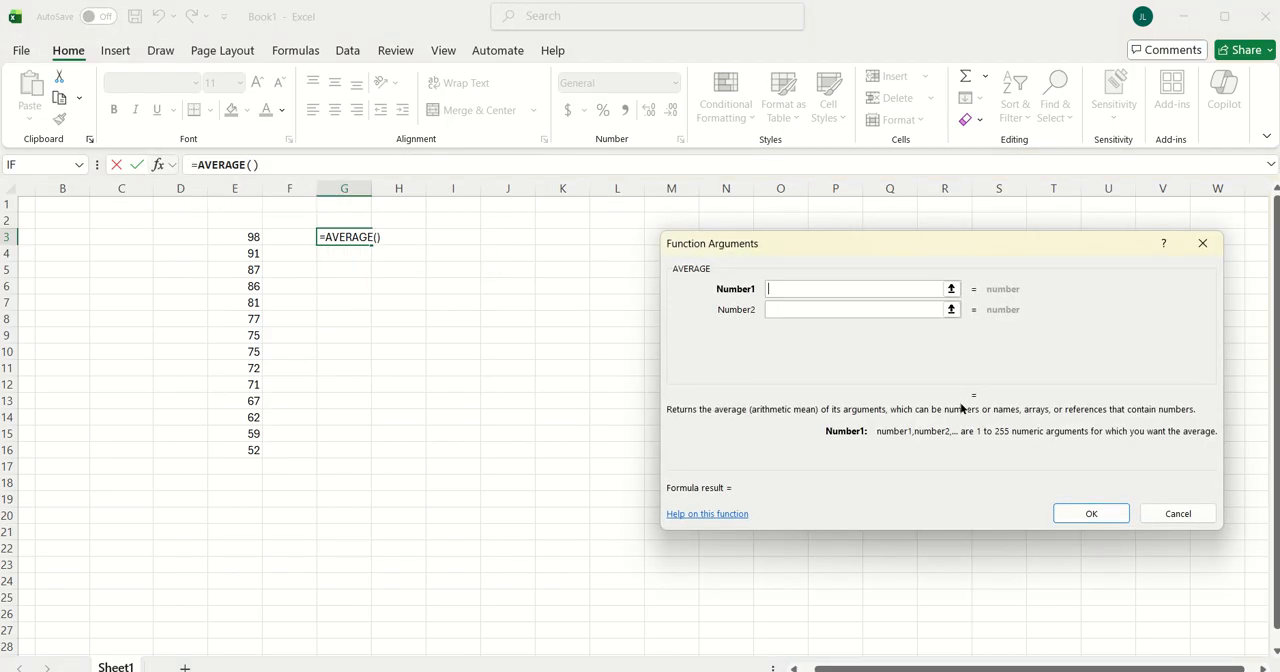
pyautogui.click(1176, 515)
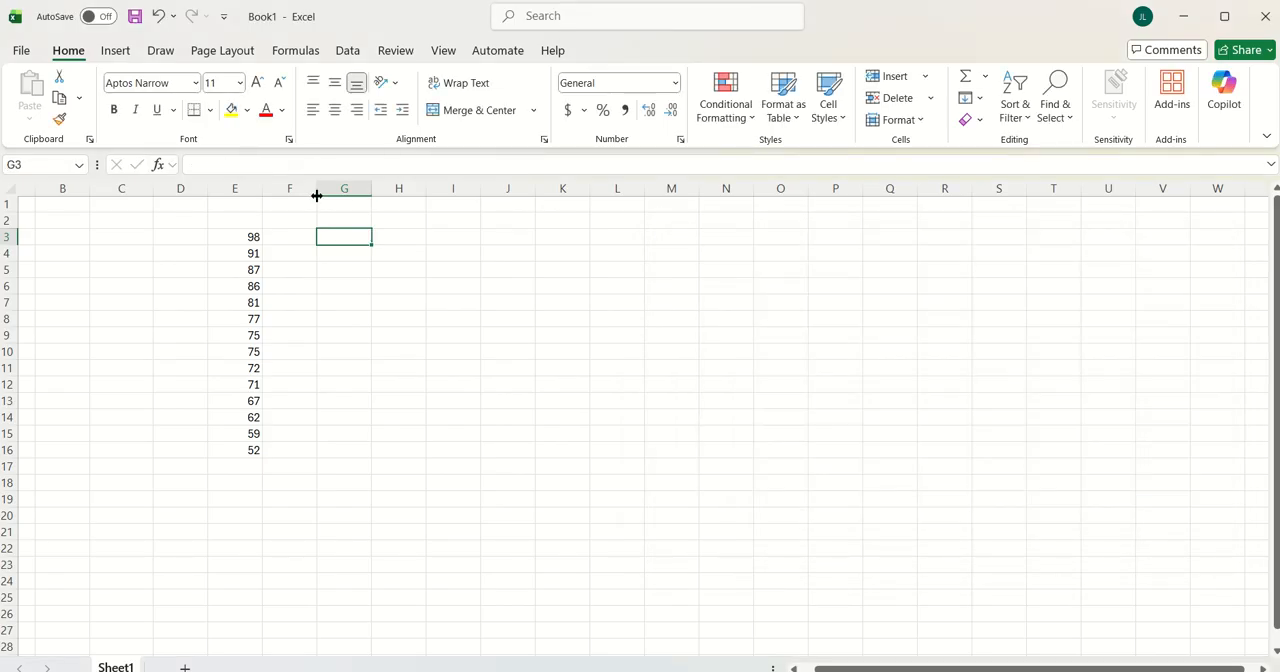
# Calculate the mean of the numbers in E3:E16 in cell G3 with the AVERAGE function
pyautogui.write('=')
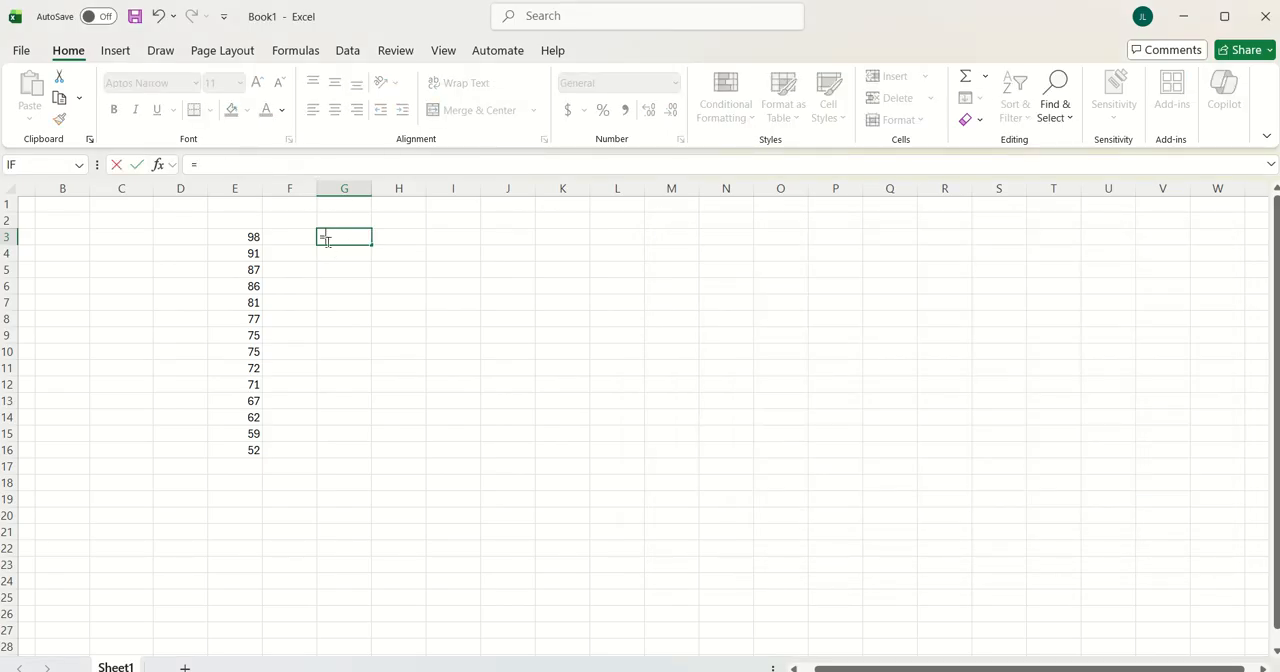
pyautogui.write('average(')
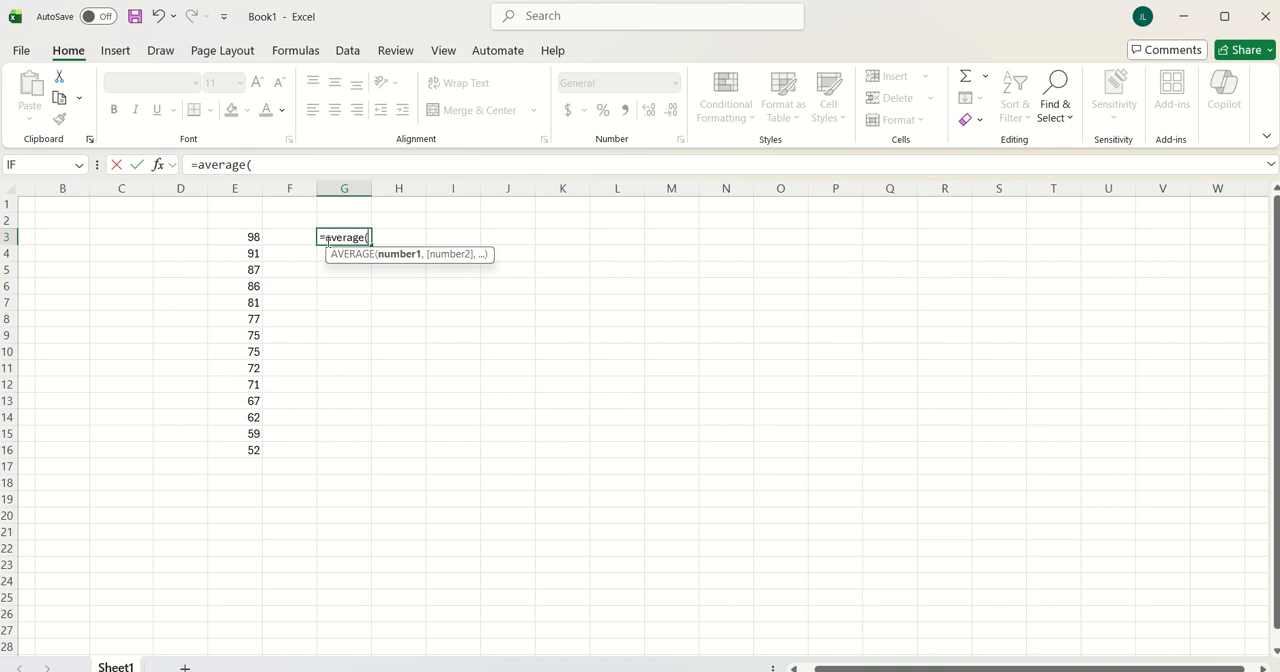
pyautogui.click(252, 235)
pyautogui.moveTo(252, 235); pyautogui.dragTo(241, 449)
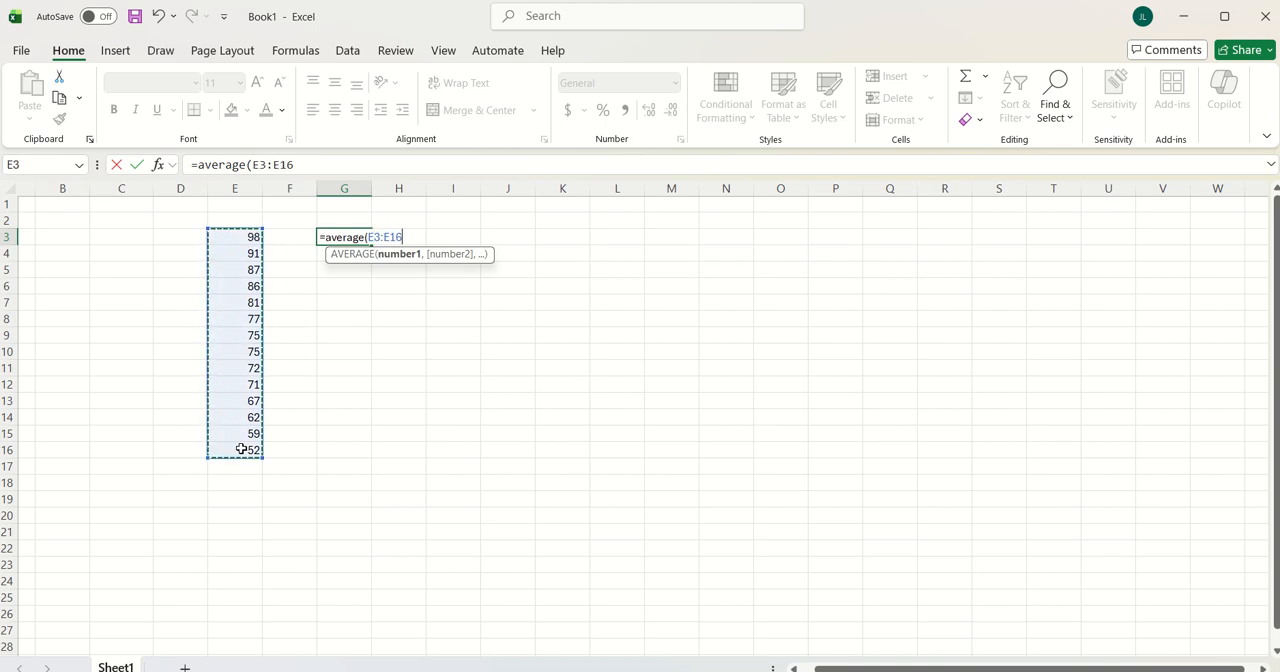
pyautogui.write(')')
pyautogui.press('Return')
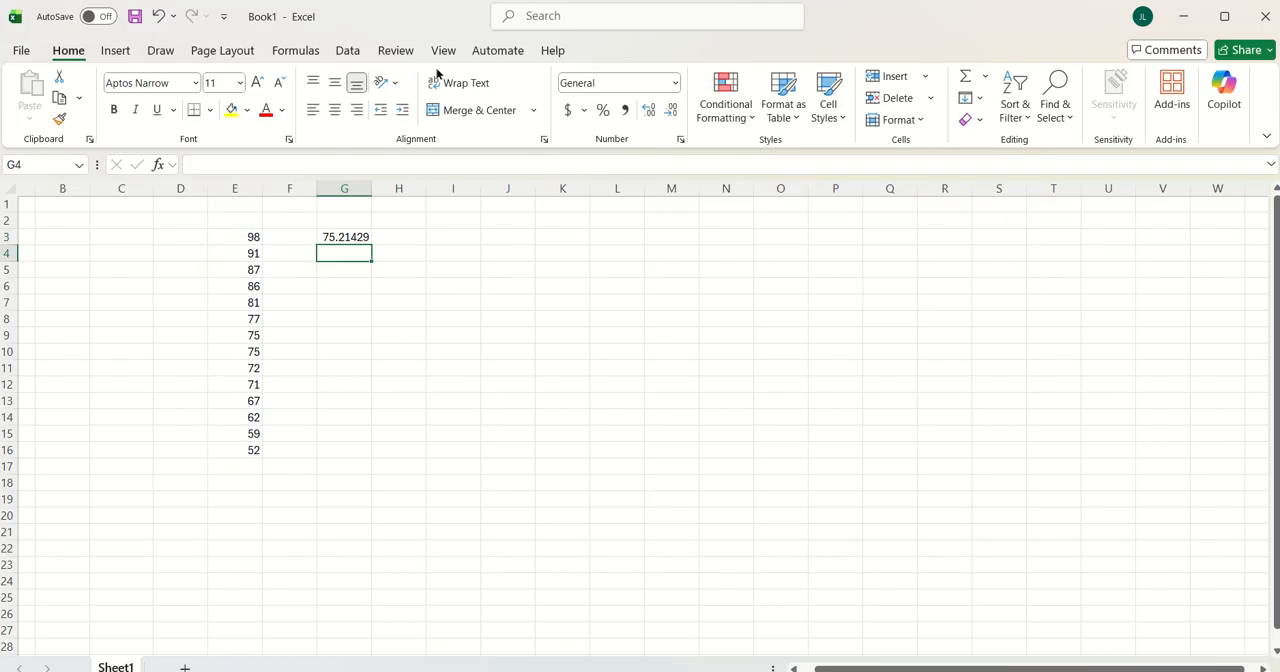
# Enter the label Mean in cell H3 and the label Median in cell H4
pyautogui.click(387, 236)
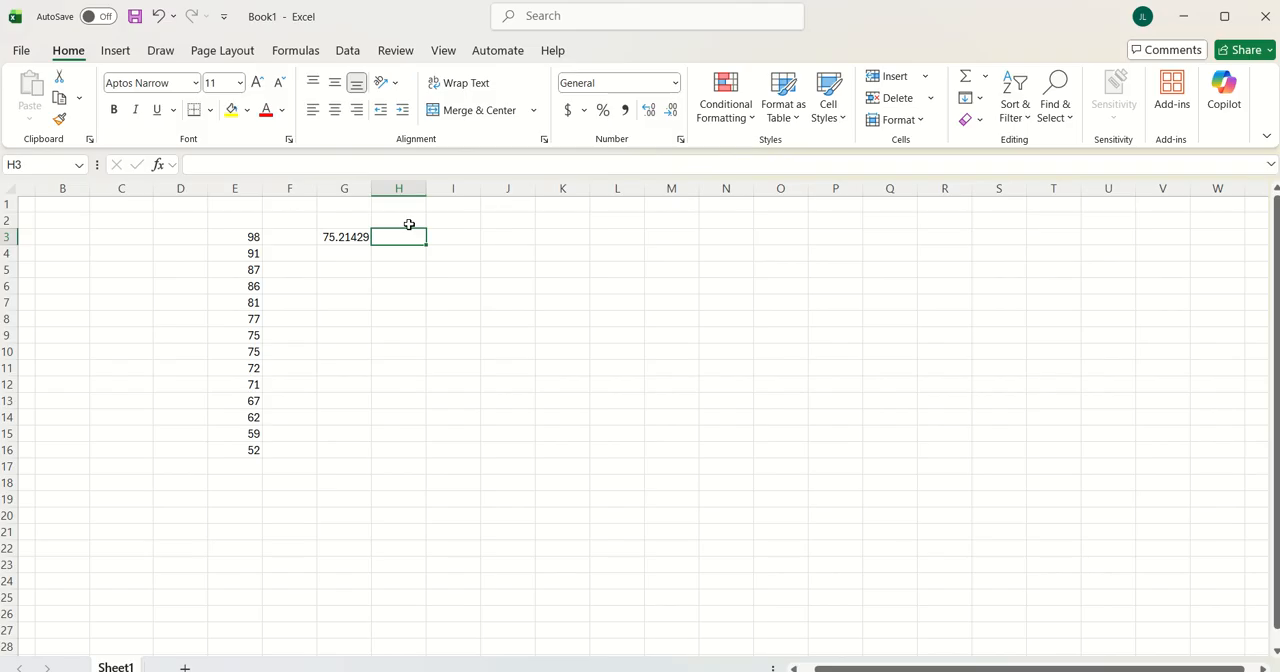
pyautogui.write('Mean')
pyautogui.press('Return')
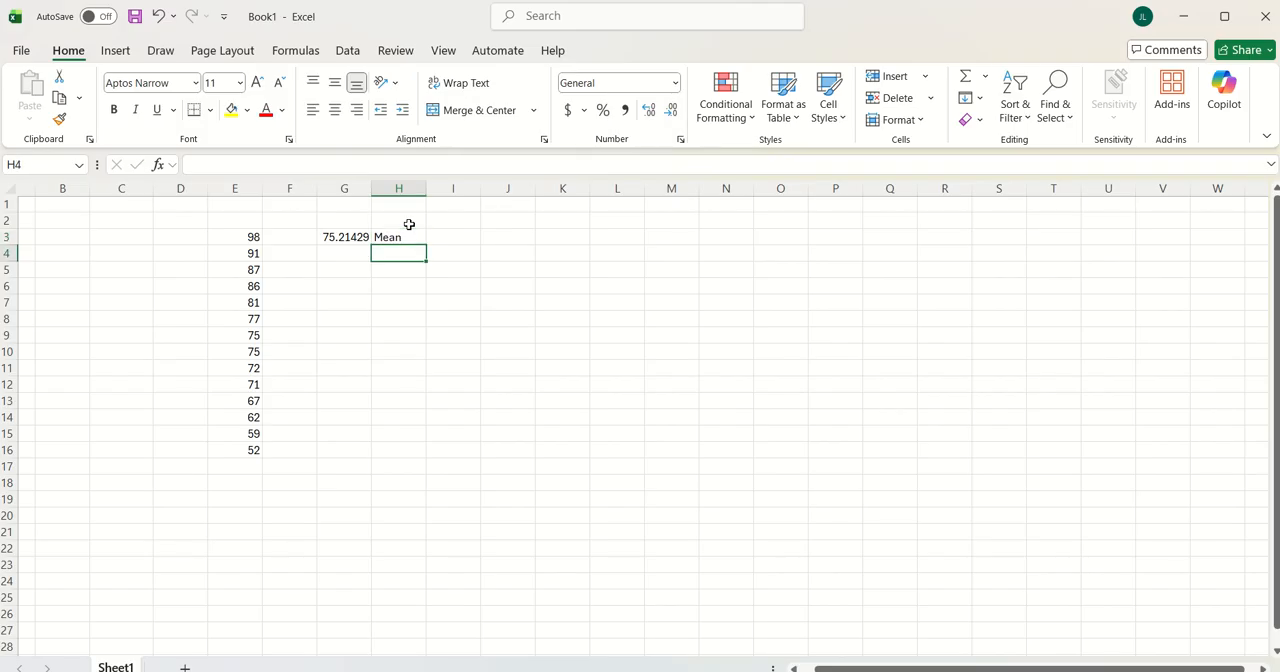
pyautogui.write('Median')
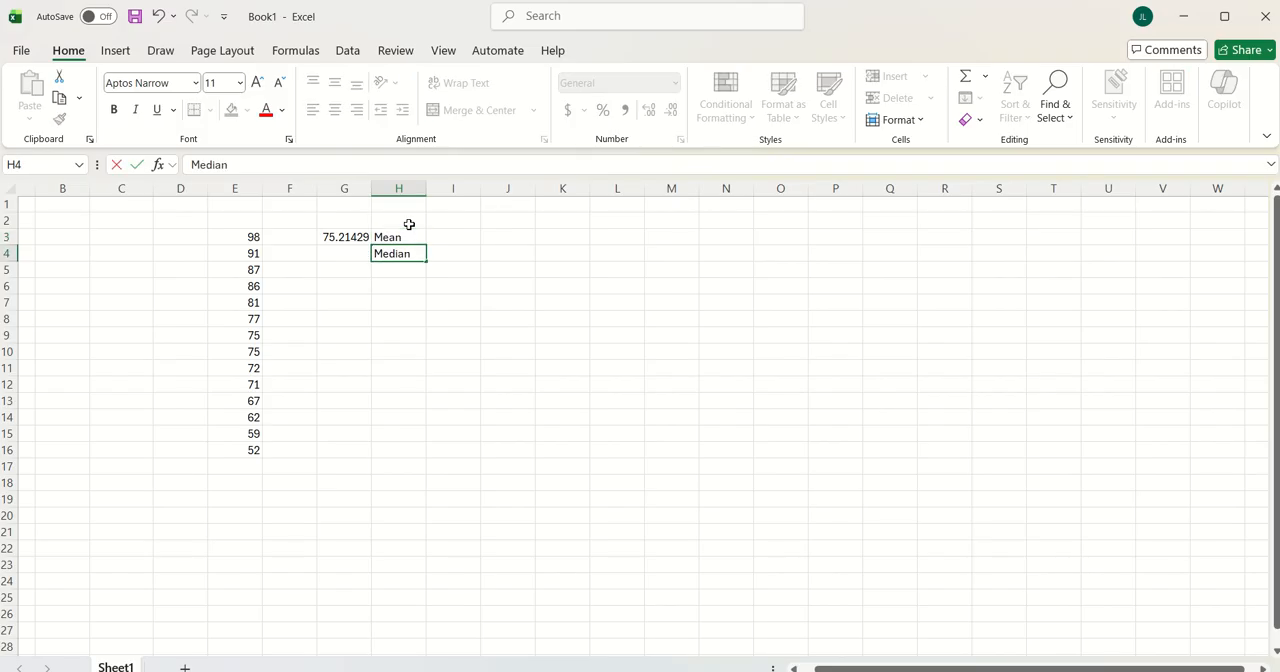
# Calculate the median of the numbers in E3:E16 in cell G4 with the MEDIAN function
pyautogui.press('Left')
pyautogui.write('=me')
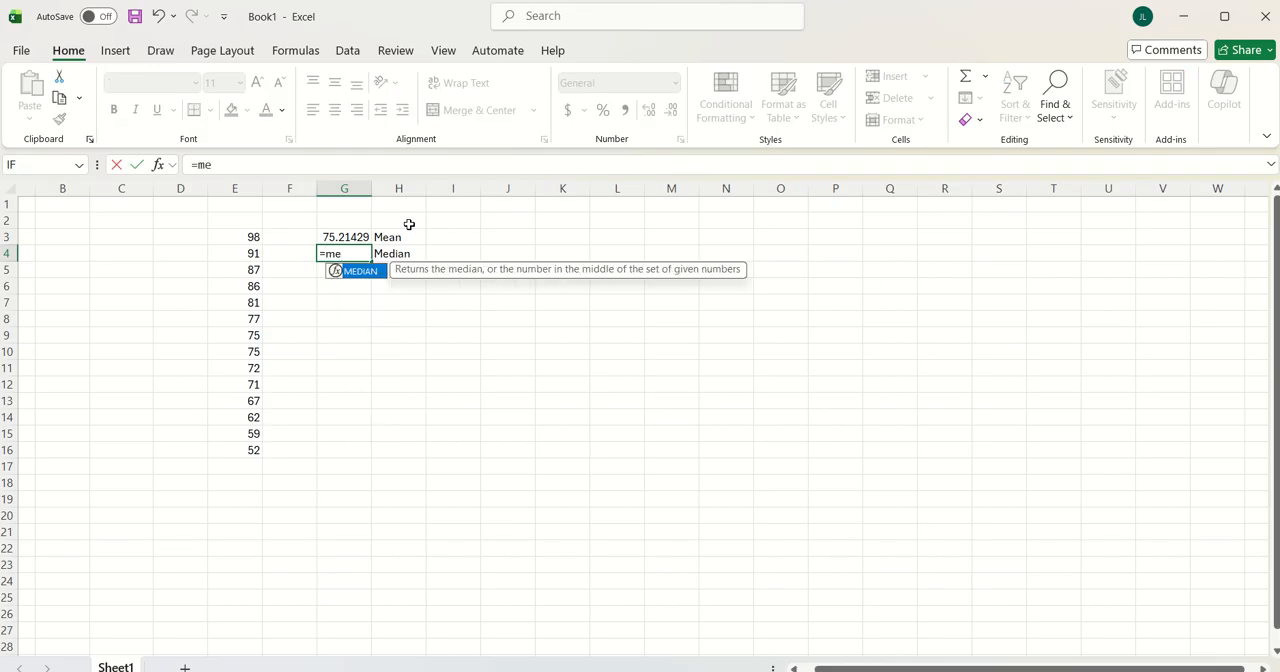
pyautogui.write('d')
pyautogui.doubleClick(363, 277)
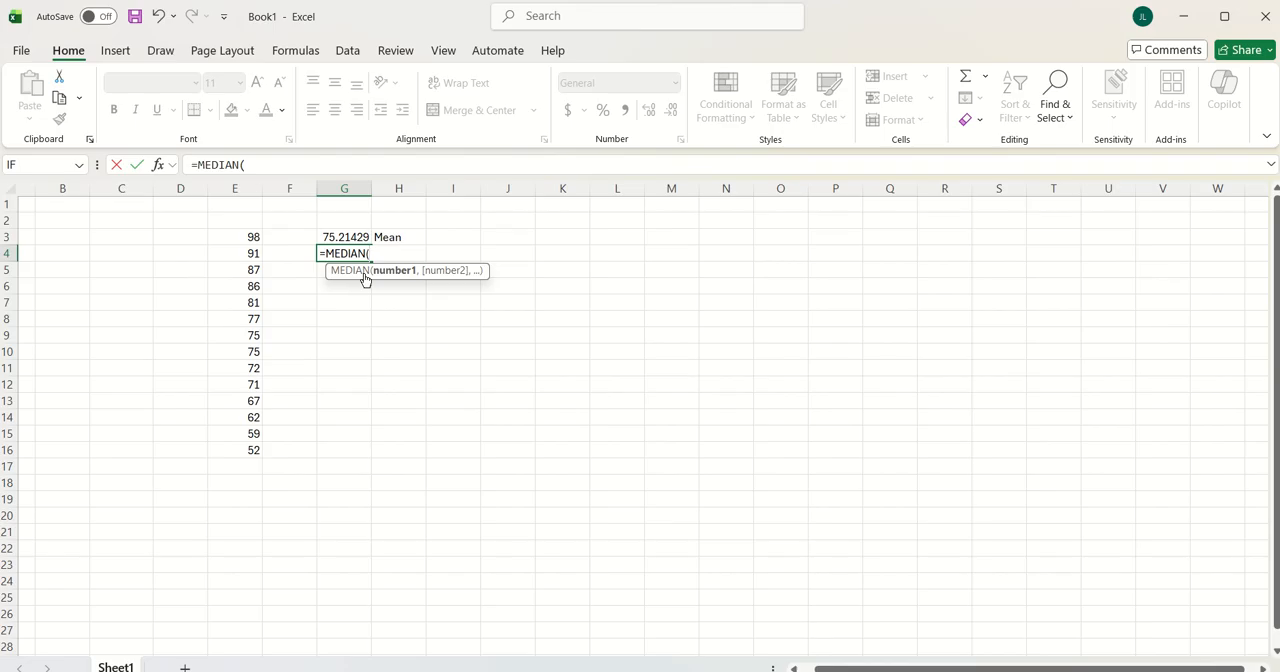
pyautogui.moveTo(250, 237); pyautogui.dragTo(229, 452)
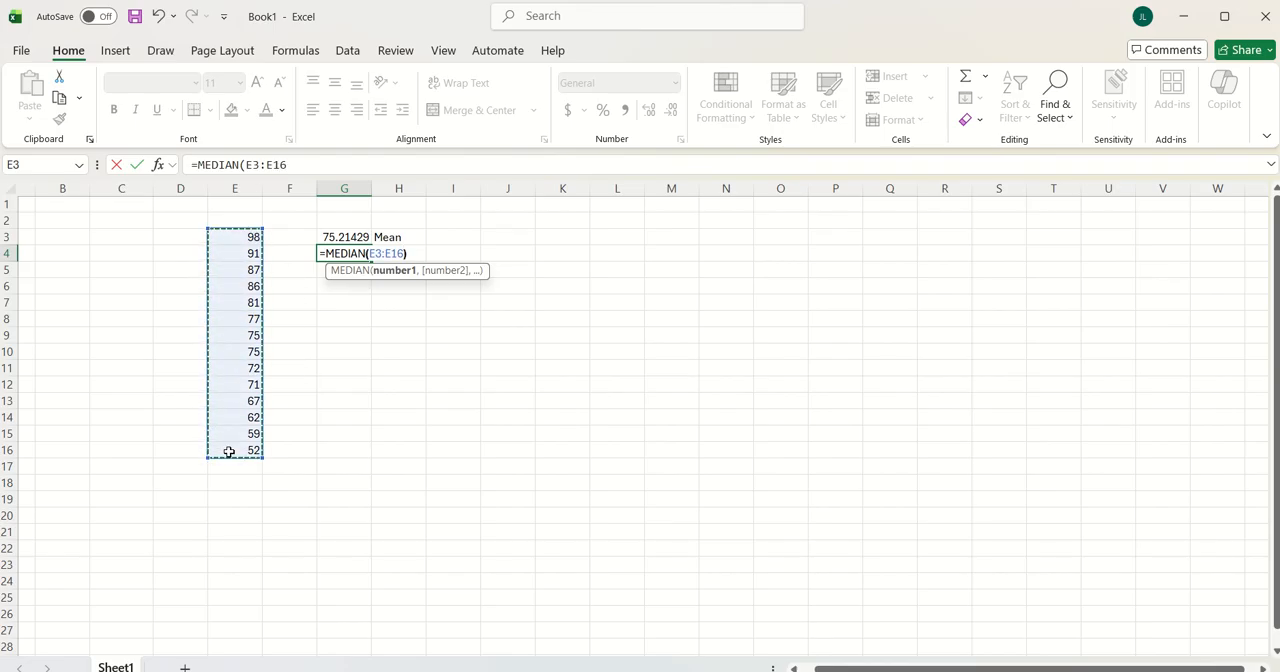
pyautogui.write(')')
pyautogui.press('Return')
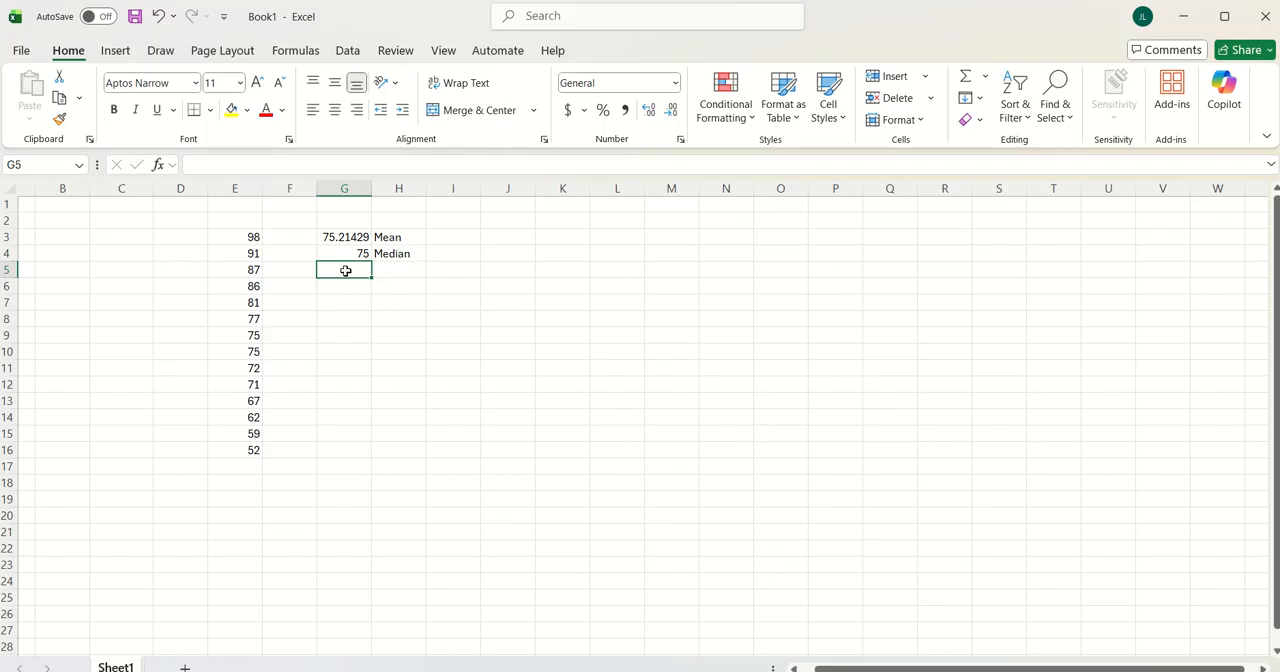
# Enter the label Mode in cell H5, below the Median label
pyautogui.press('Right')
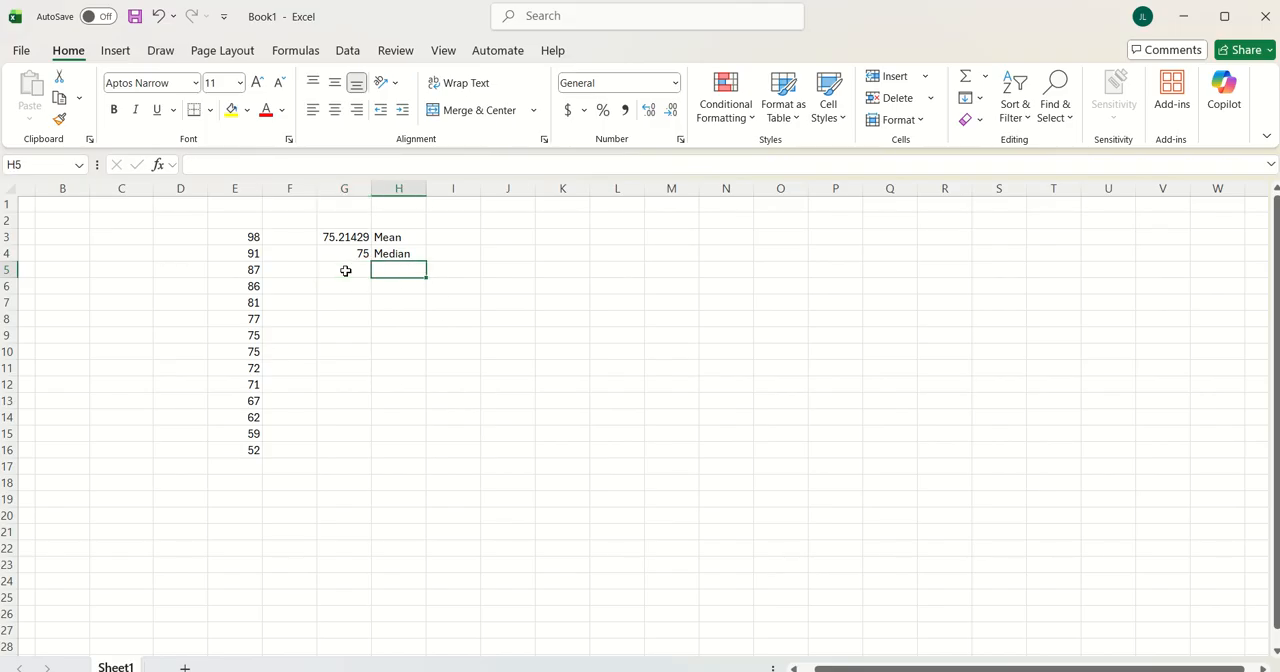
pyautogui.write('Mode')
pyautogui.press('Return')
# Try to enter a mode formula in cell G5 using the MODE.SNGL function
pyautogui.click(345, 271)
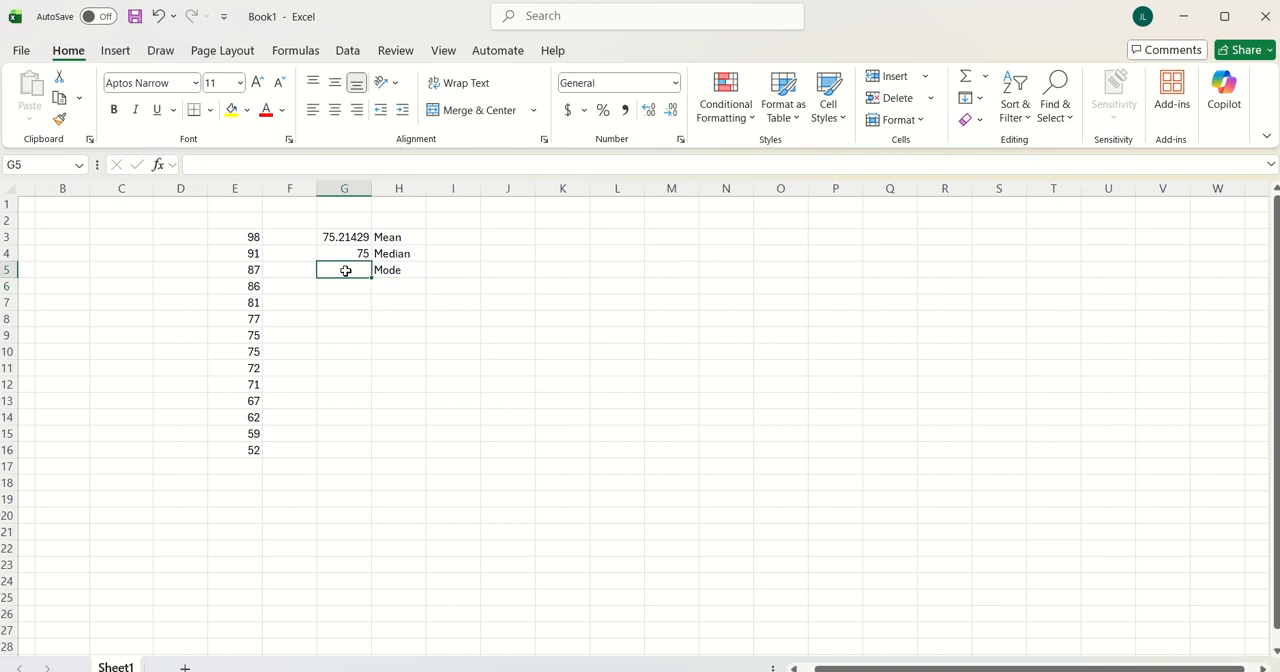
pyautogui.write('=mo')
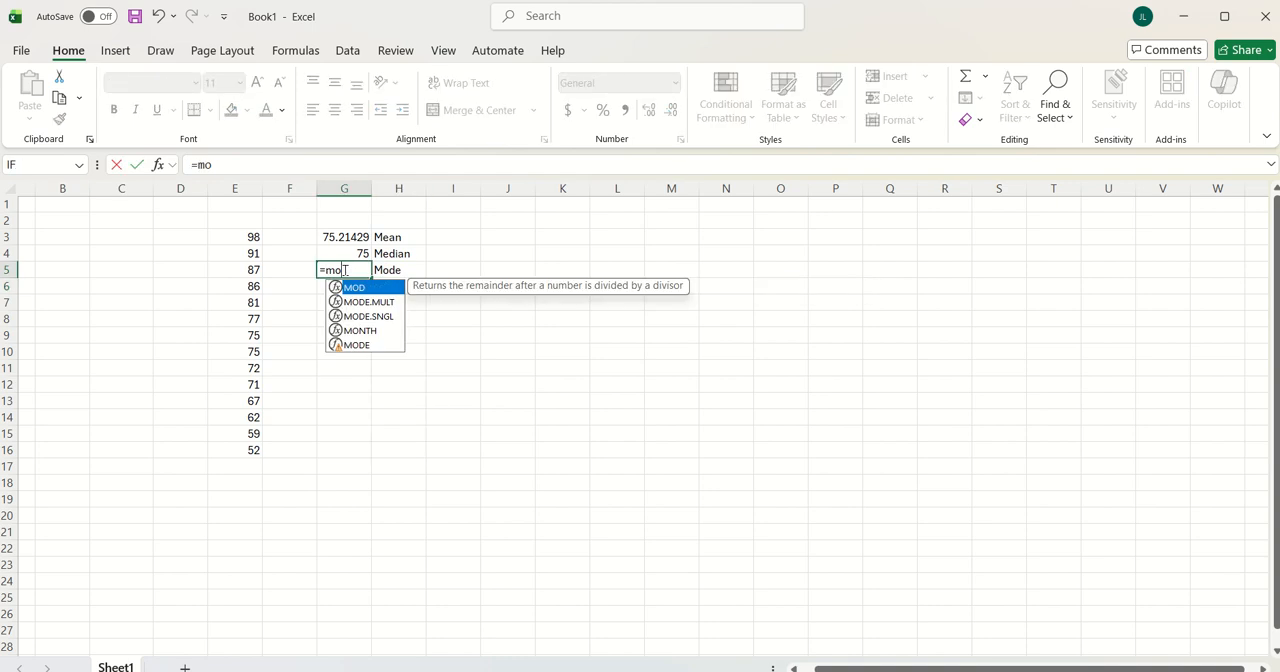
pyautogui.write('de')
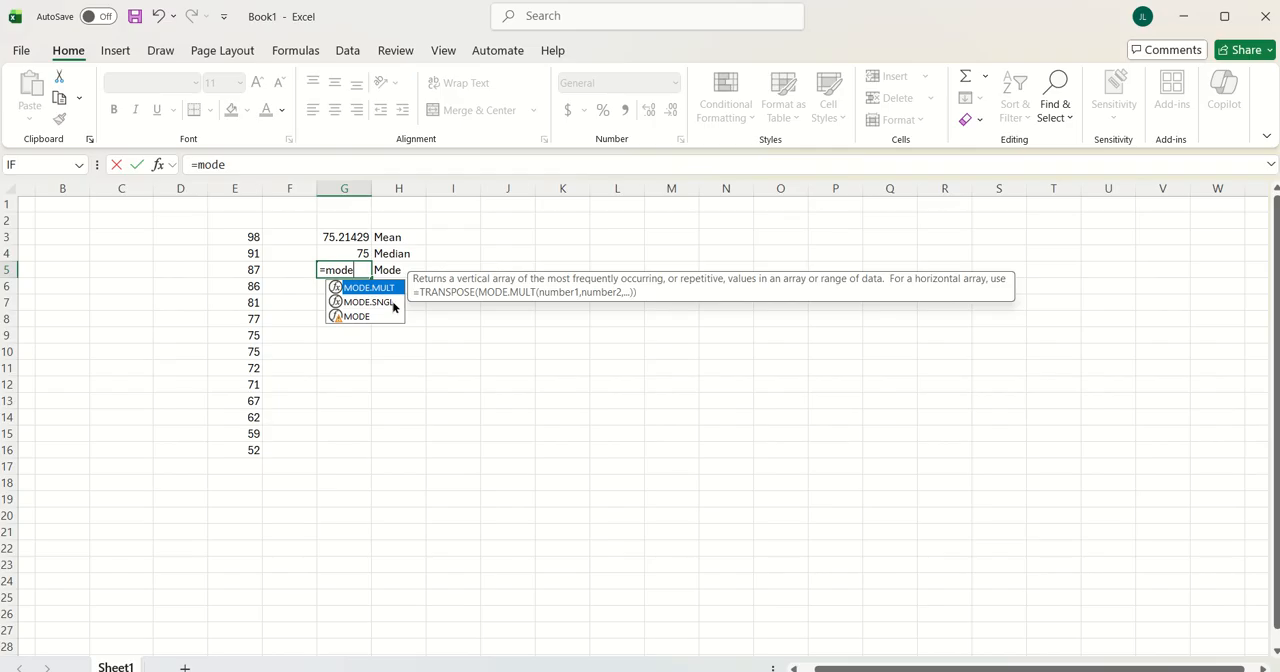
pyautogui.click(392, 303)
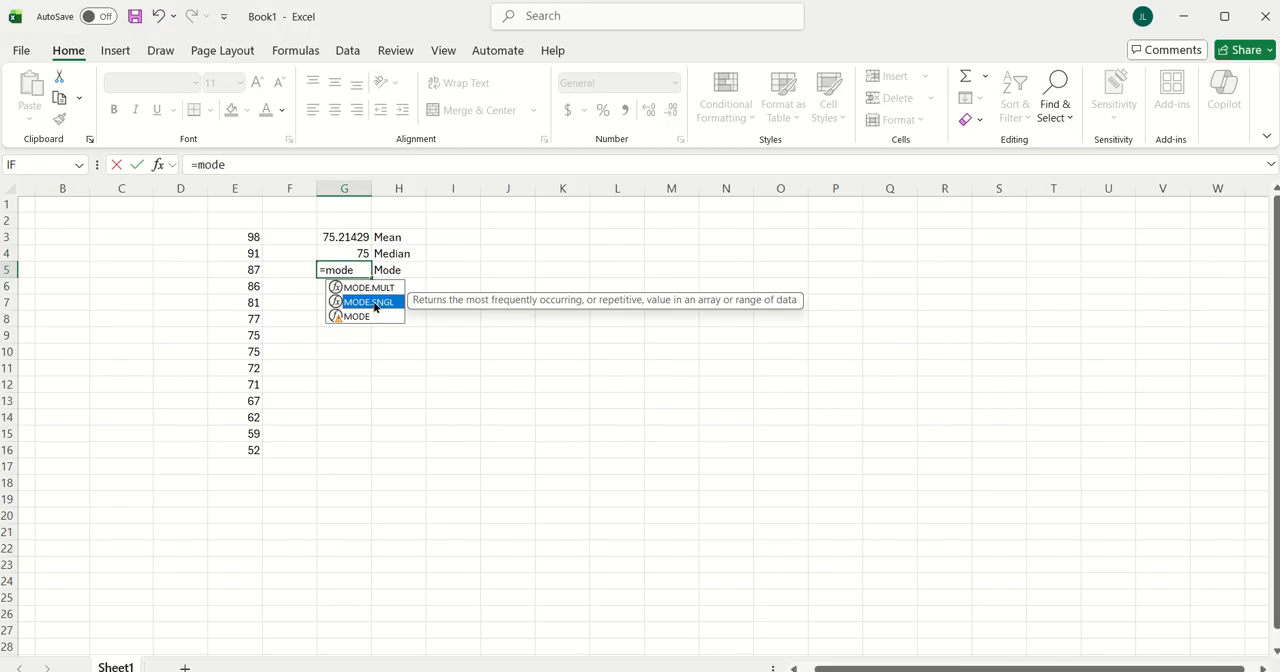
pyautogui.click(371, 278)
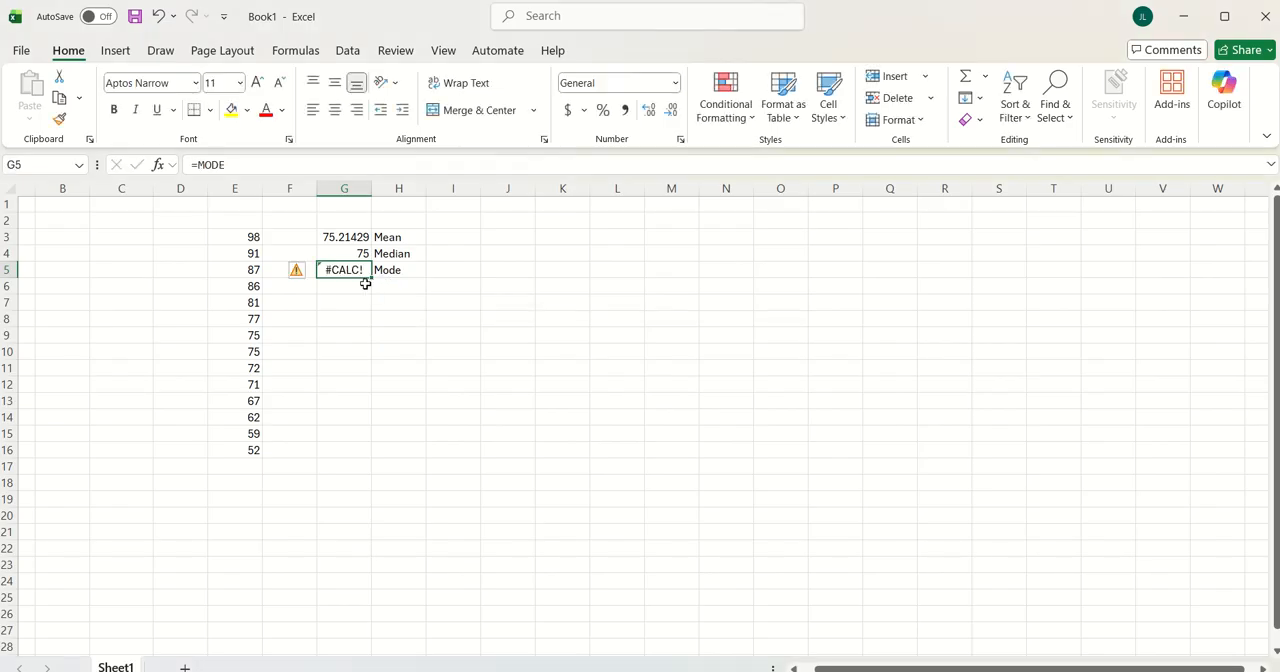
pyautogui.click(353, 316)
# Calculate the mode of the numbers in E3:E16 in cell G5 with the MODE.SNGL function
pyautogui.click(354, 270)
pyautogui.write('=mode')
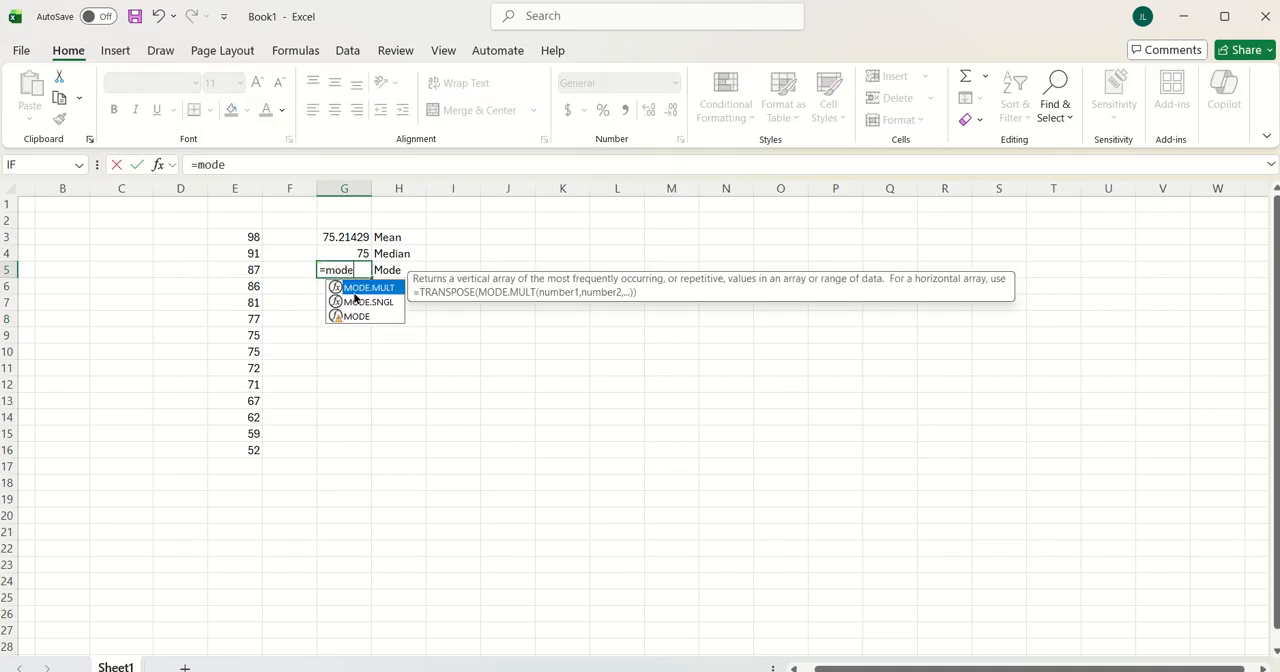
pyautogui.click(375, 302)
pyautogui.doubleClick(375, 302)
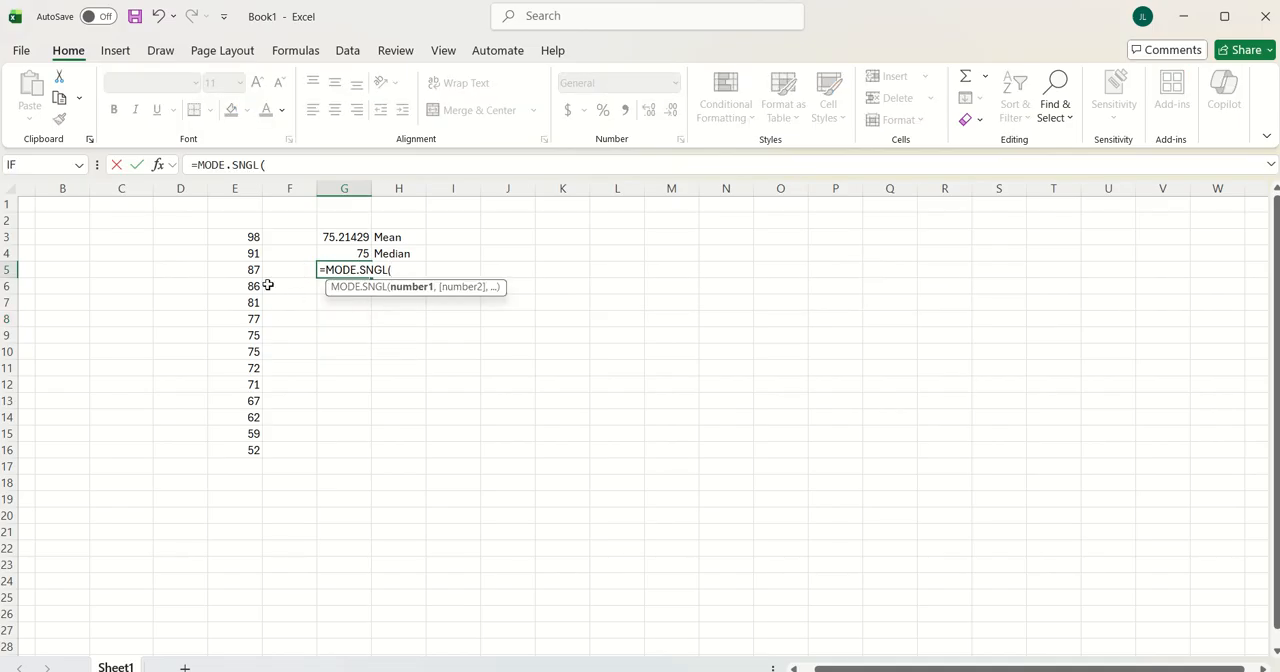
pyautogui.moveTo(248, 242); pyautogui.dragTo(231, 444)
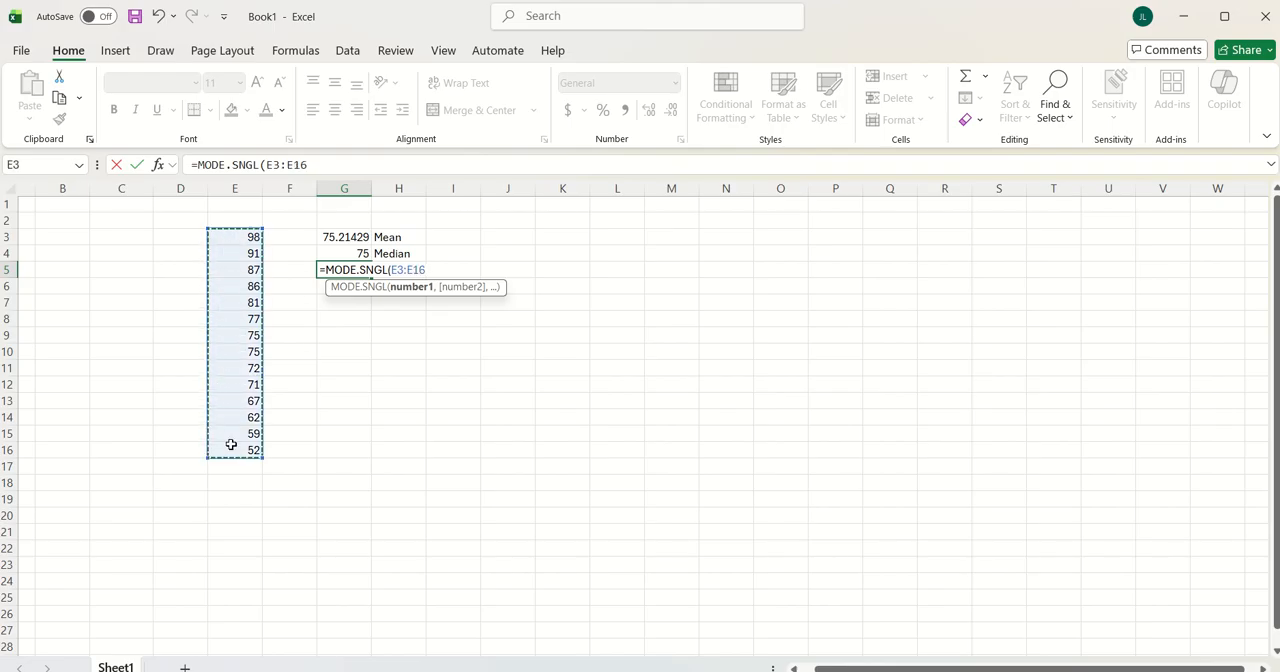
pyautogui.press('Return')
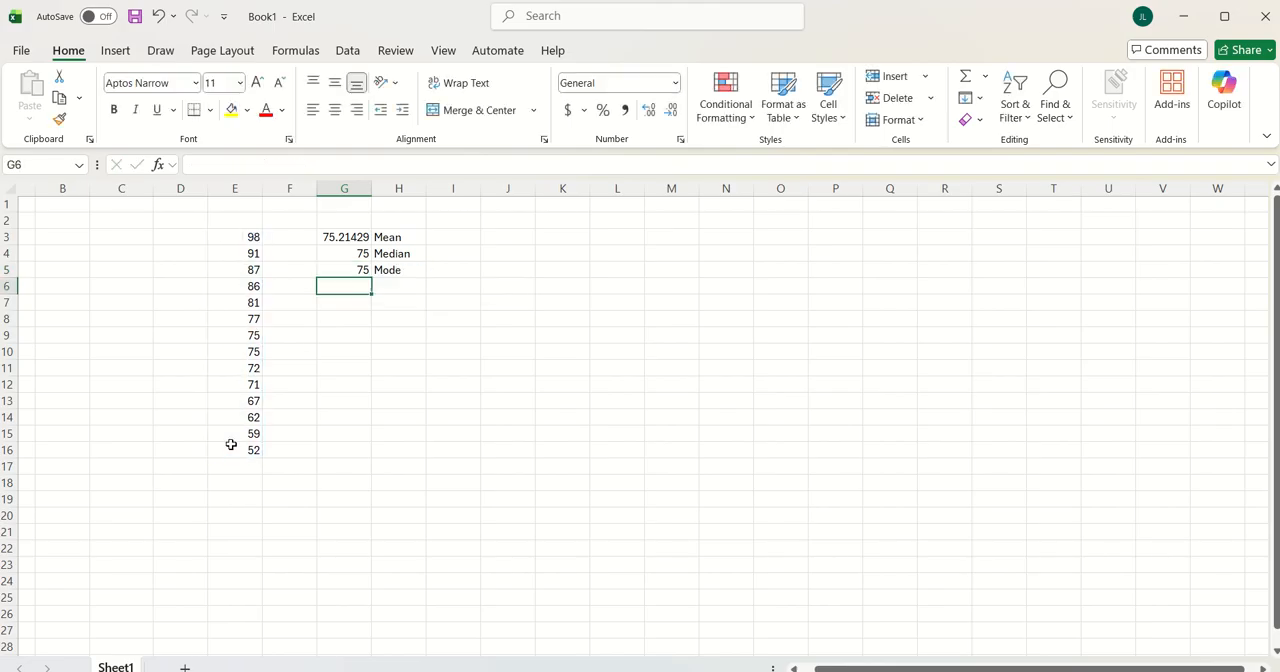
pyautogui.click(243, 341)
pyautogui.moveTo(243, 341); pyautogui.dragTo(244, 356)
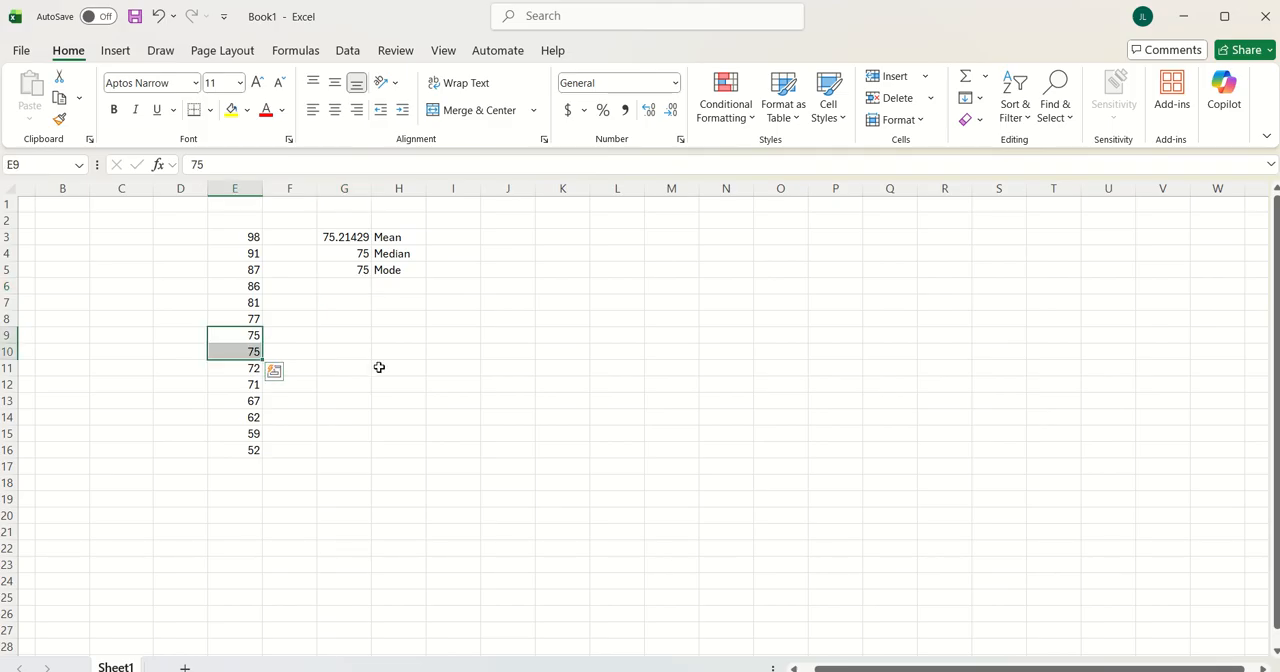
pyautogui.click(363, 305)
# Enter the label St. Dev. in cell H6, below the Mode label
pyautogui.click(351, 284)
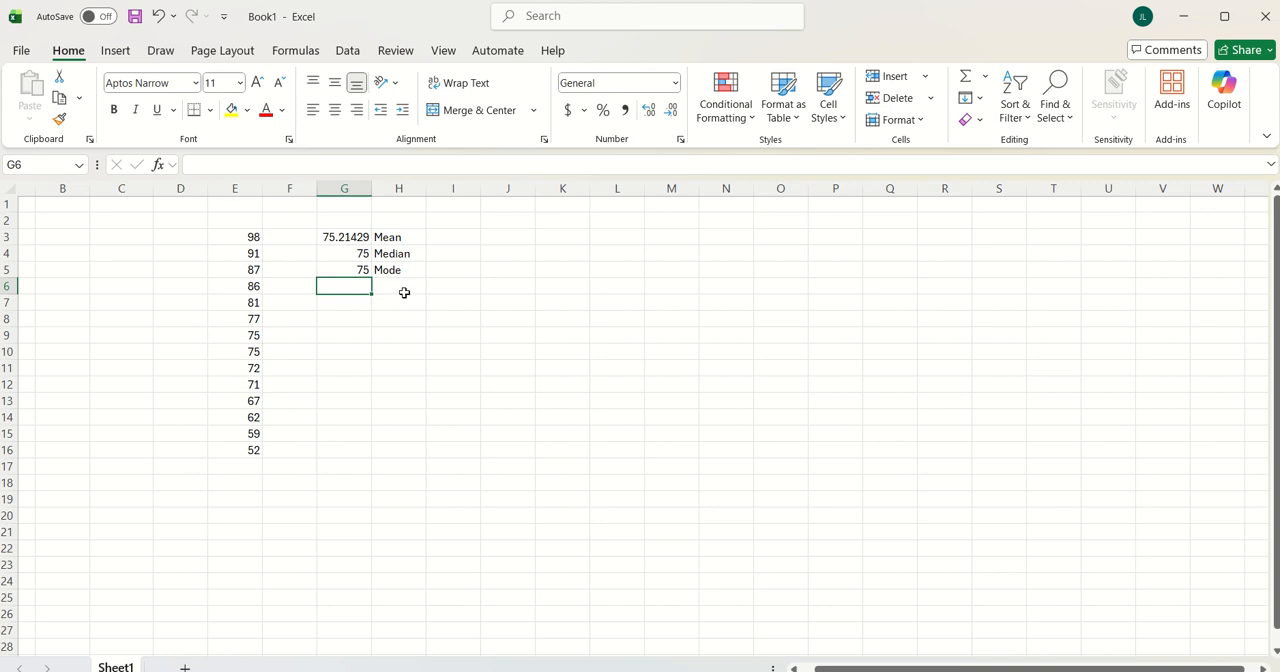
pyautogui.click(405, 290)
pyautogui.write('St. ')
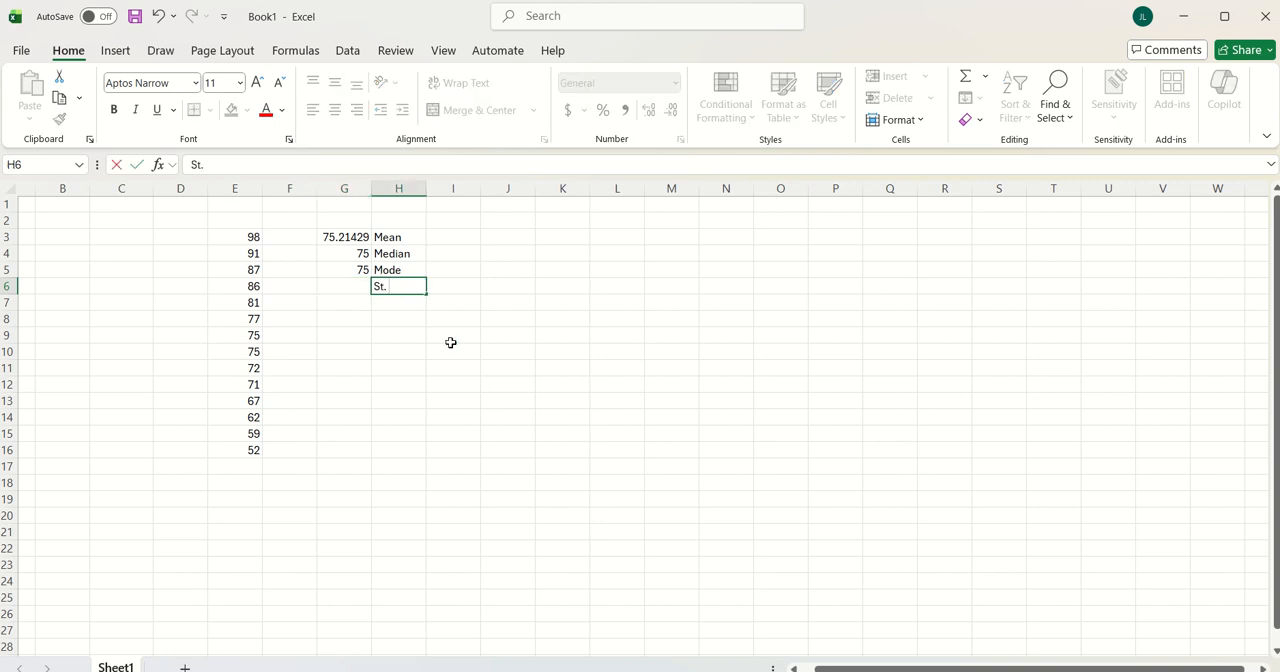
pyautogui.write('Dev.')
pyautogui.click(422, 342)
# Calculate the sample standard deviation of the numbers in E3:E16 in cell G6 with the STDEV.S function
pyautogui.click(347, 285)
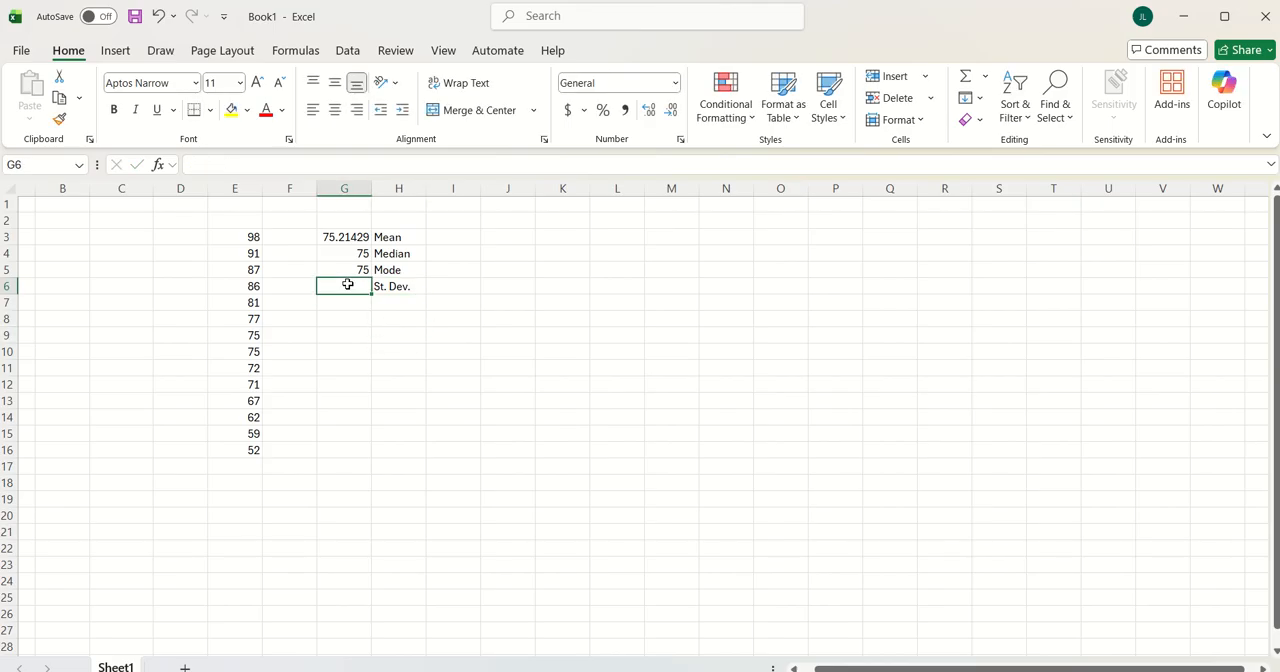
pyautogui.write('=s')
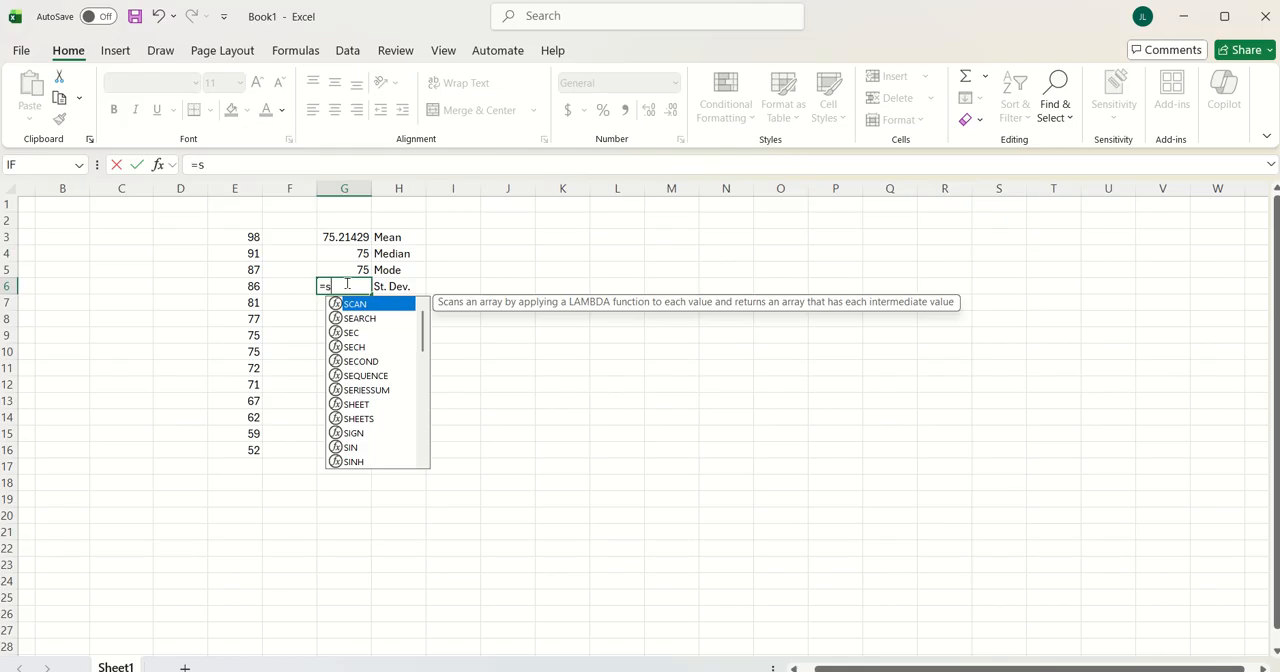
pyautogui.write('tde')
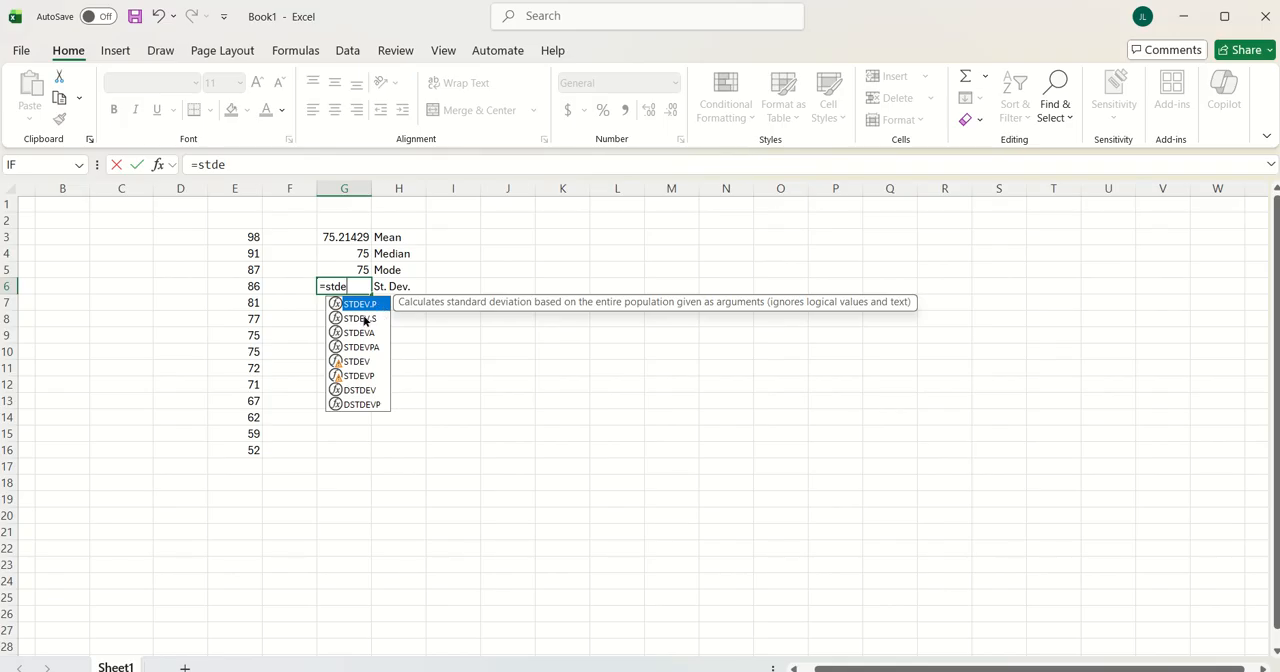
pyautogui.doubleClick(363, 318)
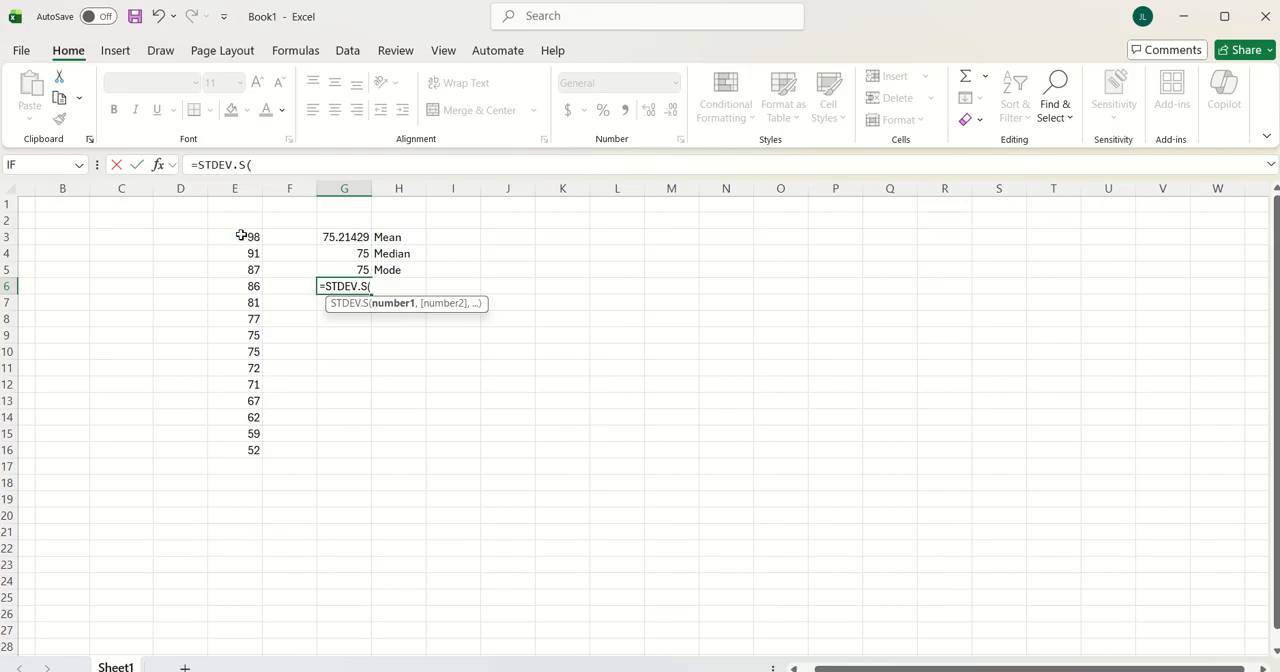
pyautogui.moveTo(243, 237); pyautogui.dragTo(246, 450)
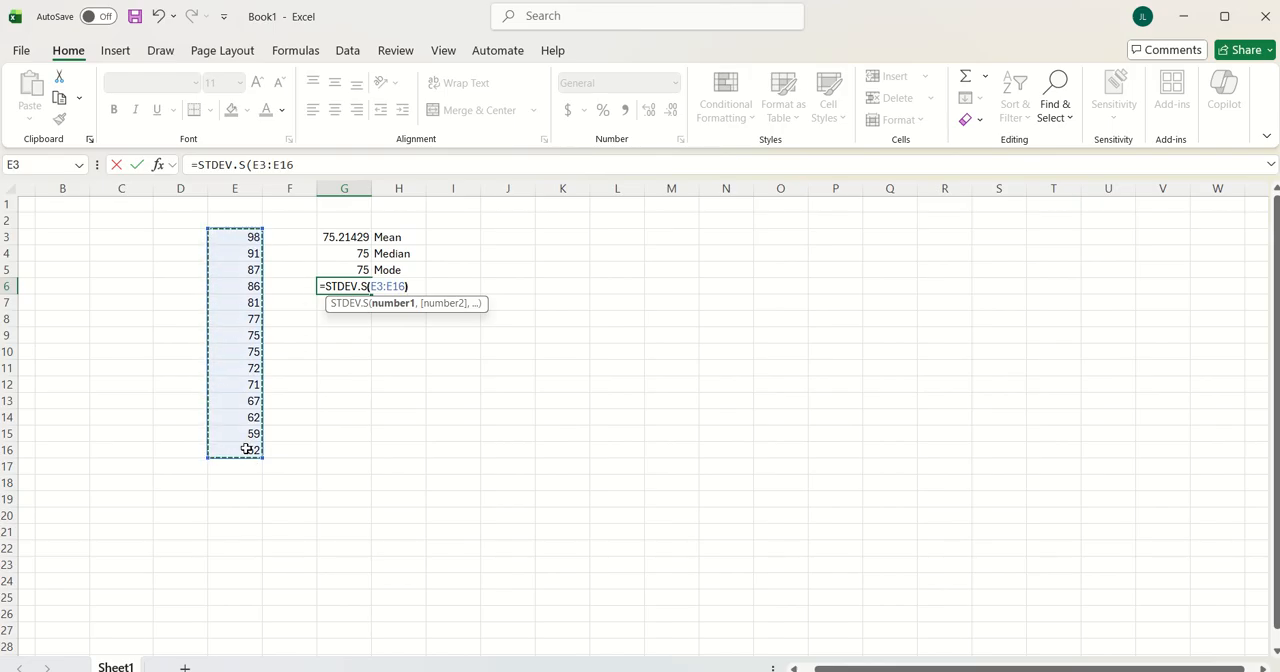
pyautogui.press('Return')
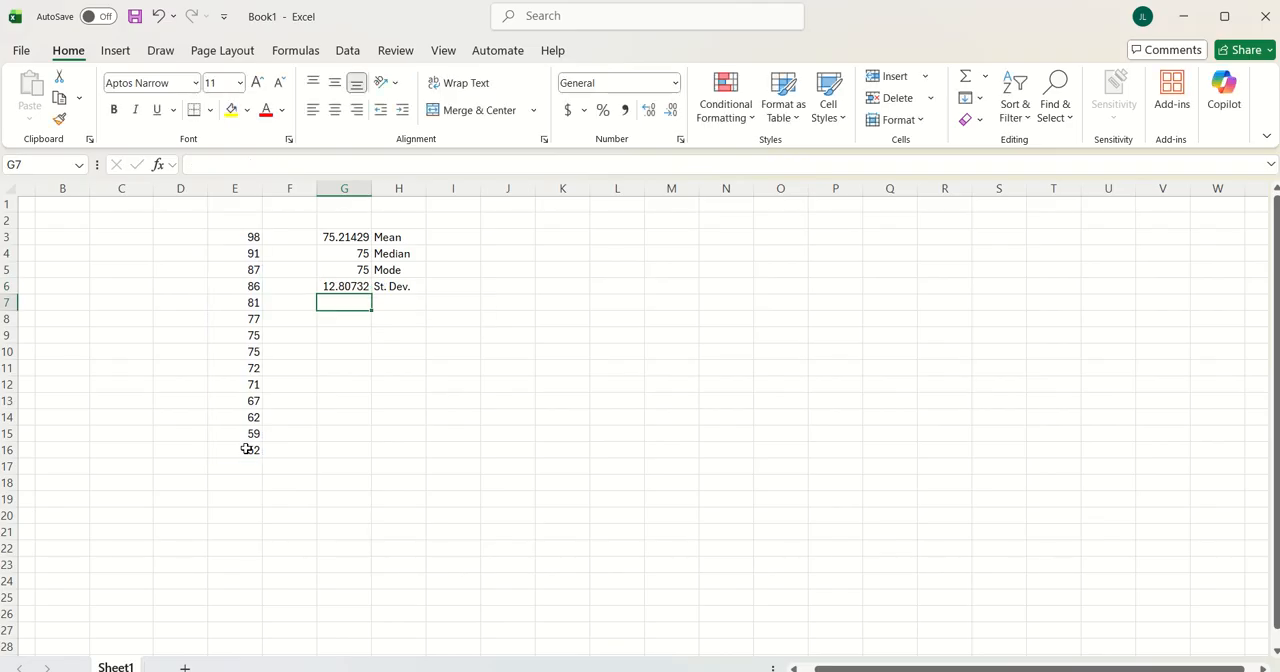
pyautogui.click(364, 284)
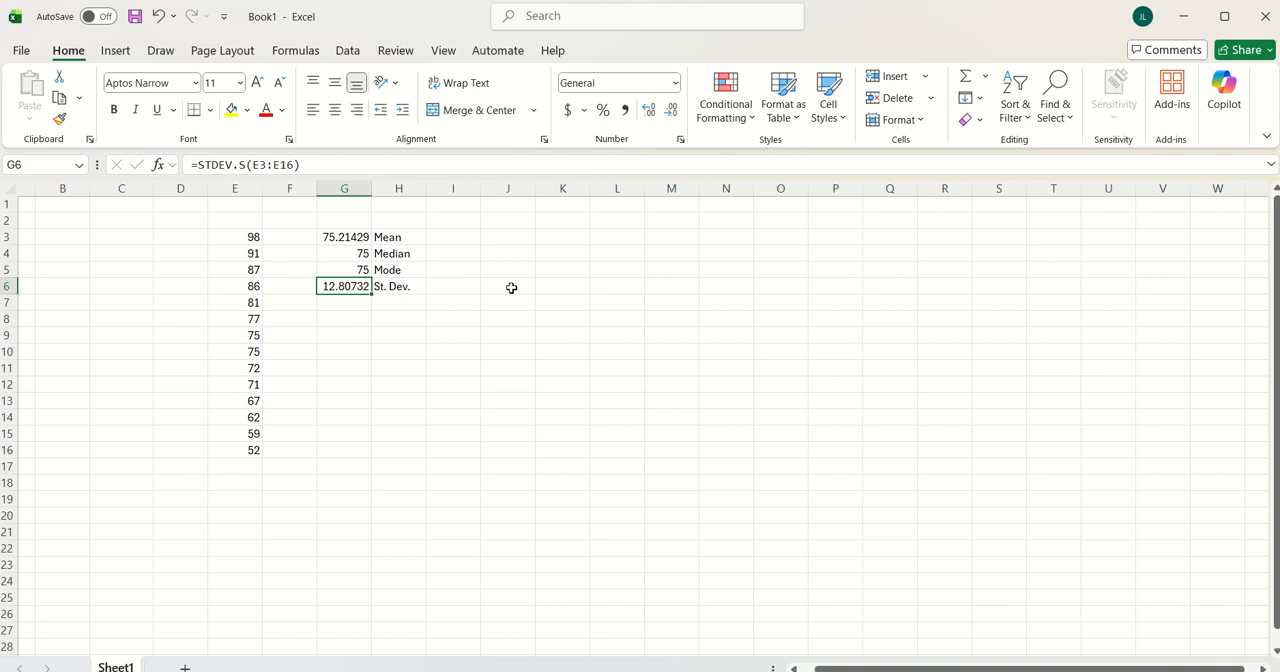
# Calculate twice the standard deviation in cell G8 with the formula =G6*2
pyautogui.click(353, 331)
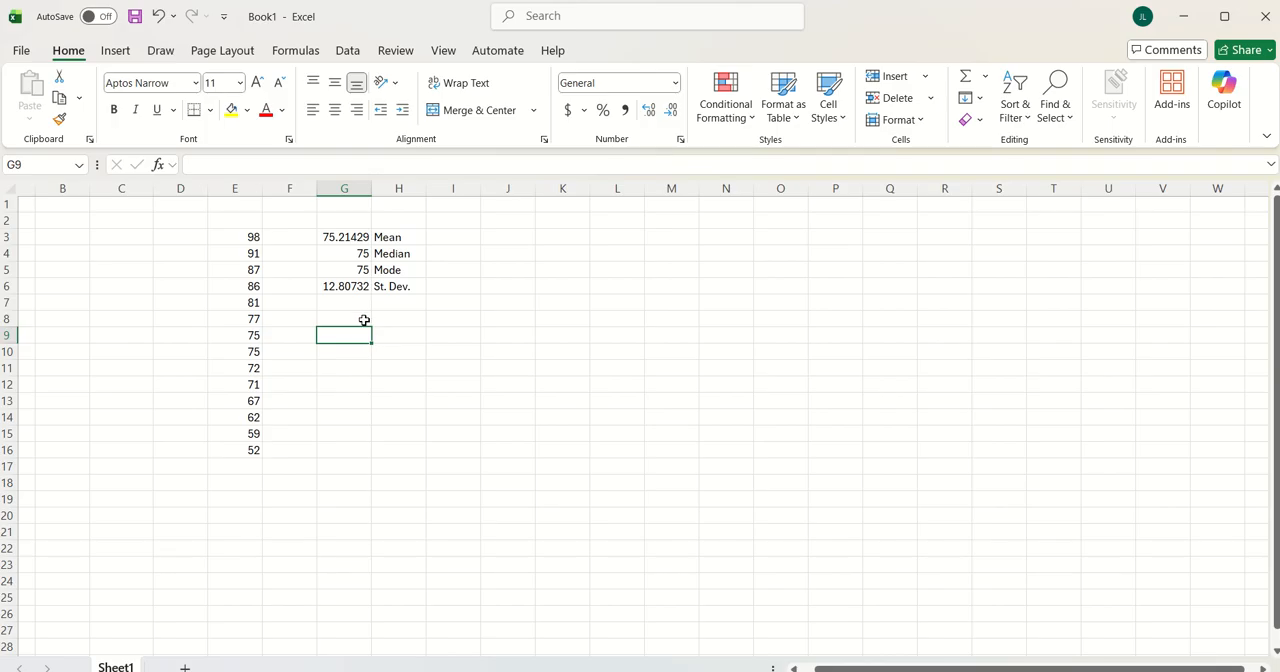
pyautogui.click(360, 318)
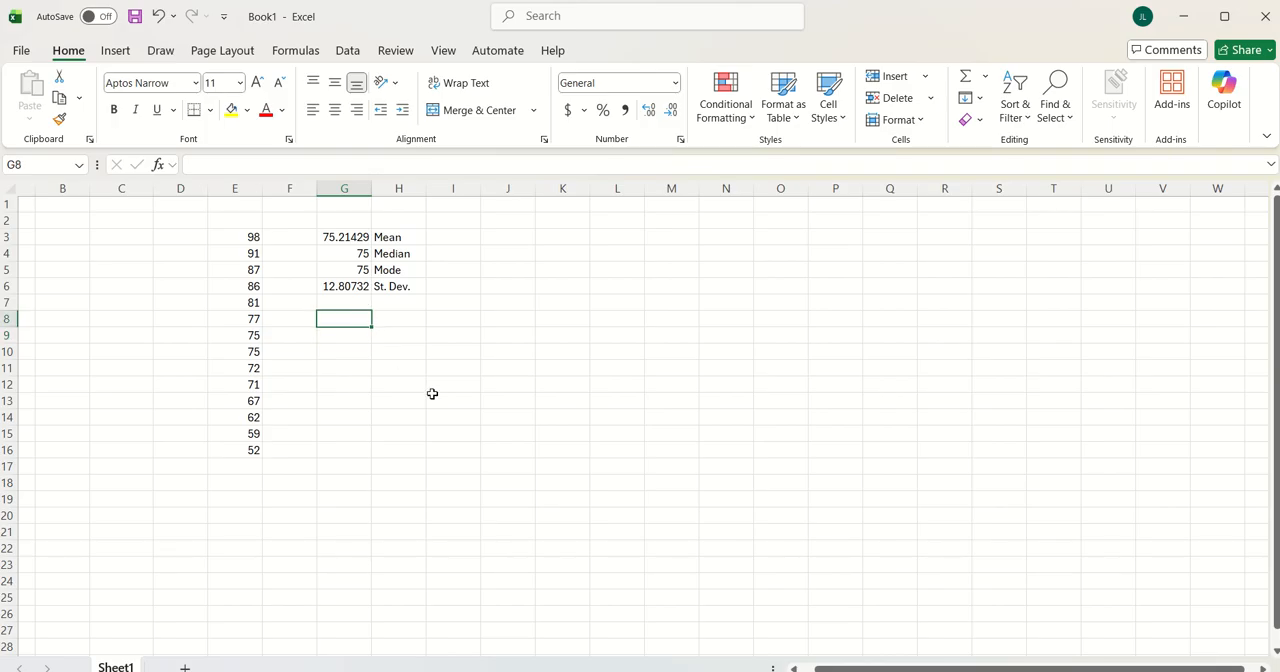
pyautogui.write('=')
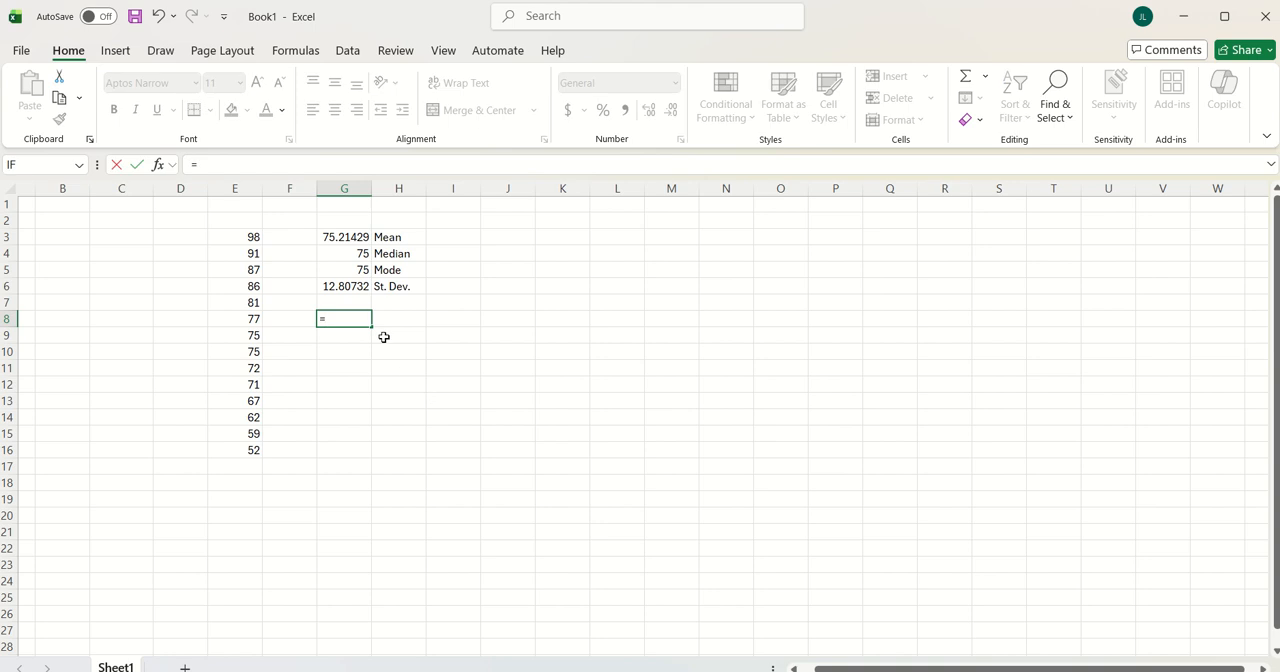
pyautogui.click(340, 287)
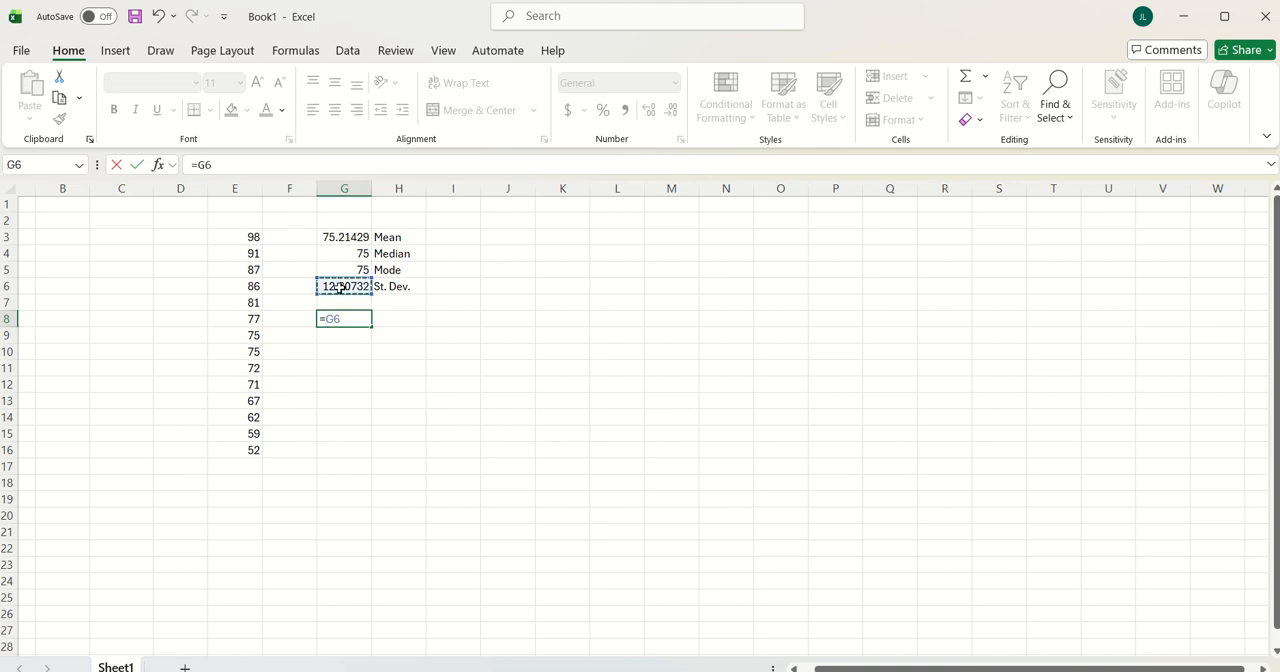
pyautogui.write('*2')
pyautogui.press('Return')
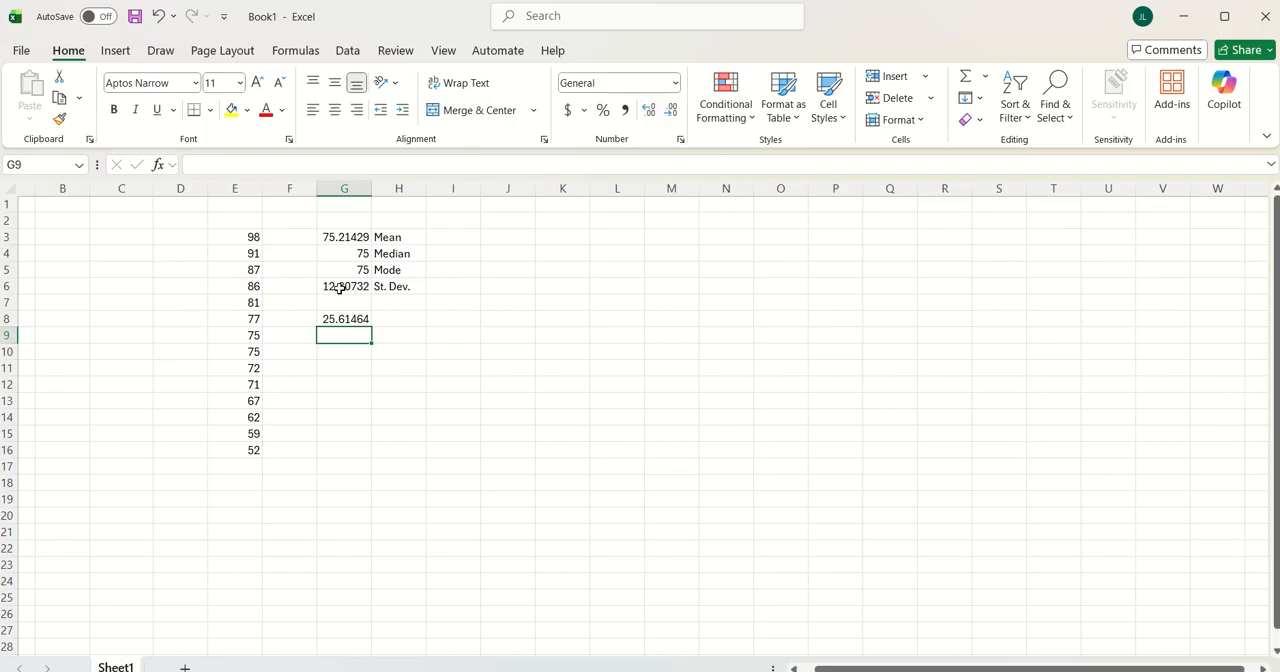
# Label cell H10 High and calculate the upper limit in G10 with the formula =G3+G8
pyautogui.click(344, 356)
pyautogui.click(390, 352)
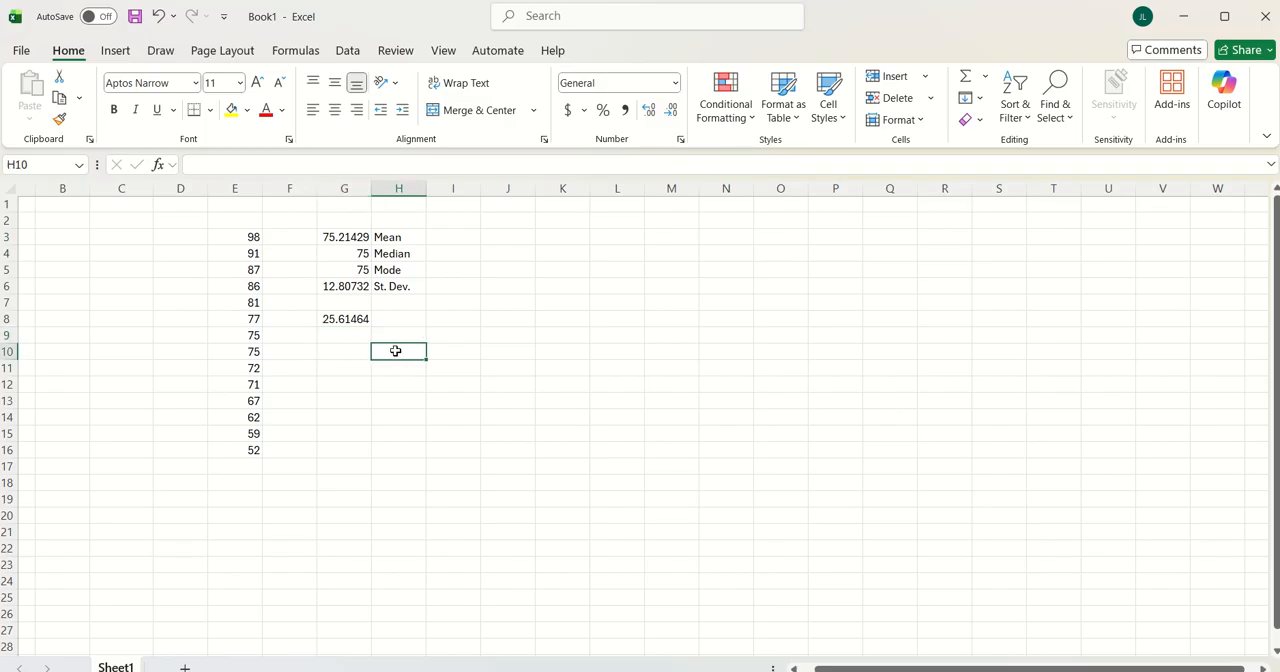
pyautogui.write('High')
pyautogui.click(358, 350)
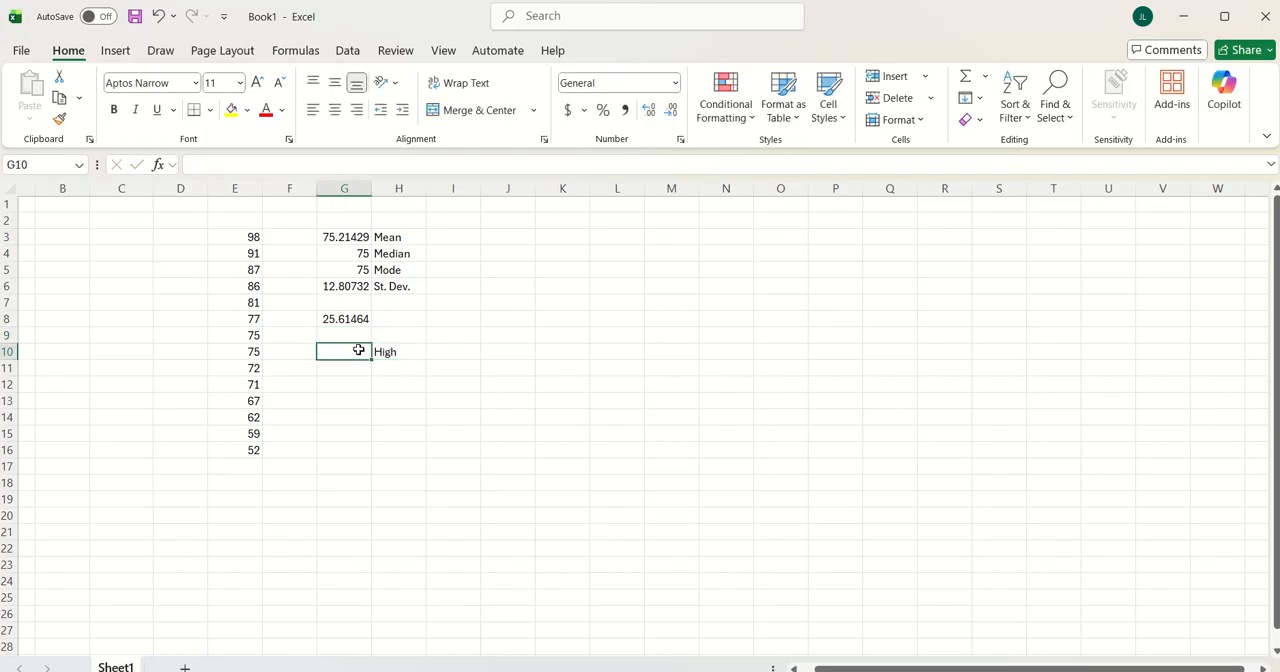
pyautogui.write('=')
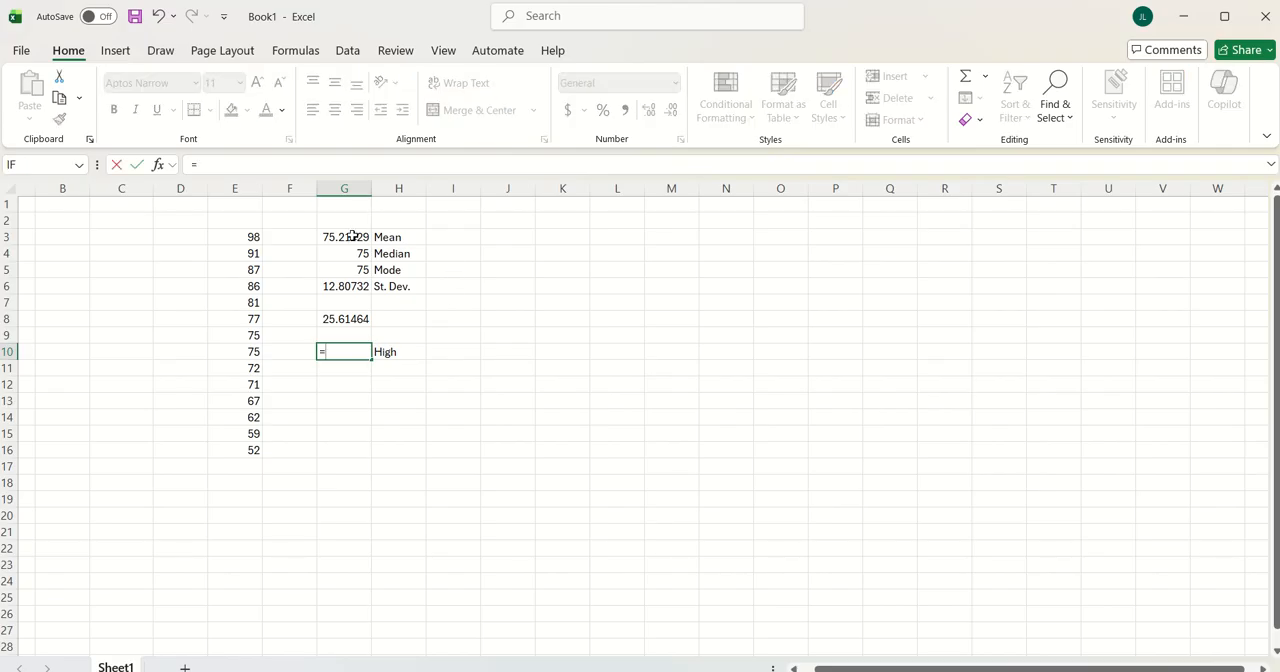
pyautogui.click(352, 236)
pyautogui.write('+')
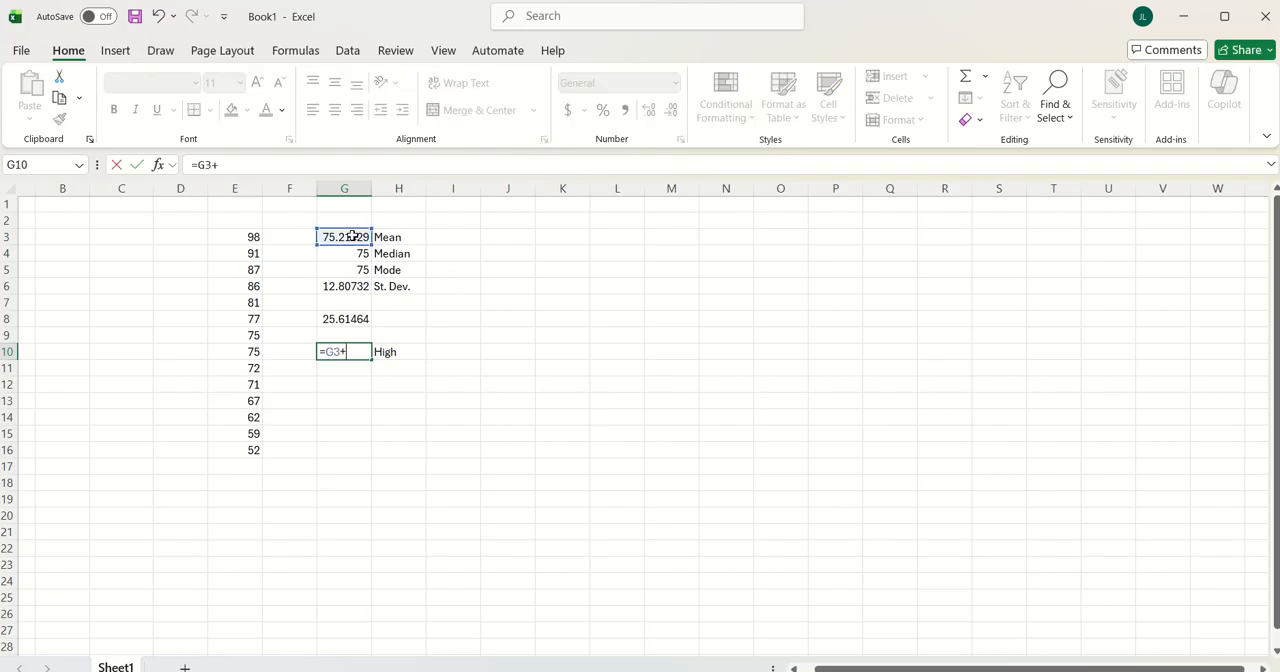
pyautogui.click(352, 319)
pyautogui.press('Return')
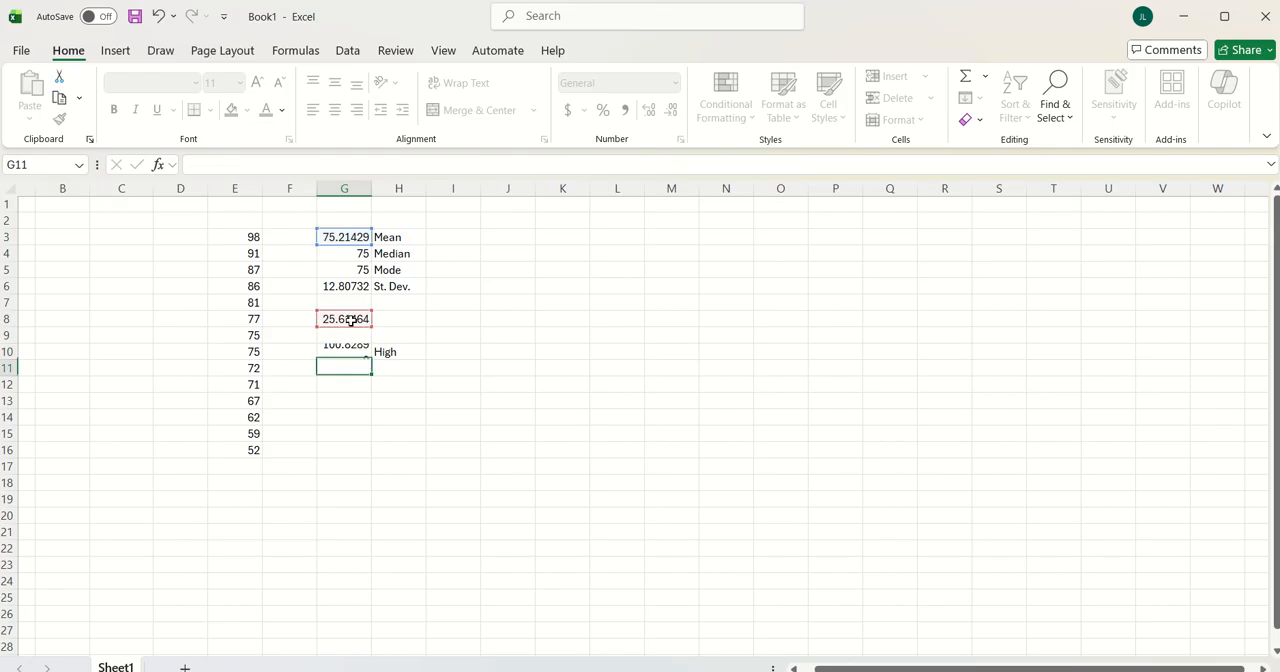
# Label cell H11 Low and calculate the lower limit in G11 with the formula =G3-G8
pyautogui.click(404, 368)
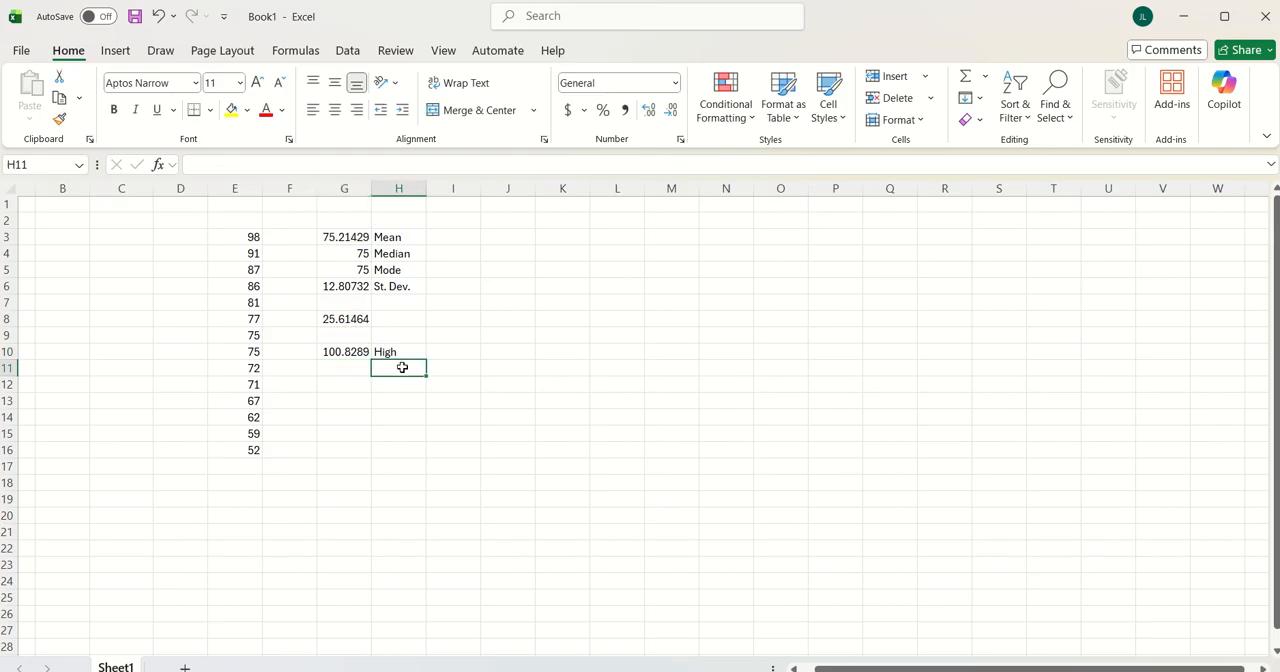
pyautogui.write('Low')
pyautogui.click(354, 366)
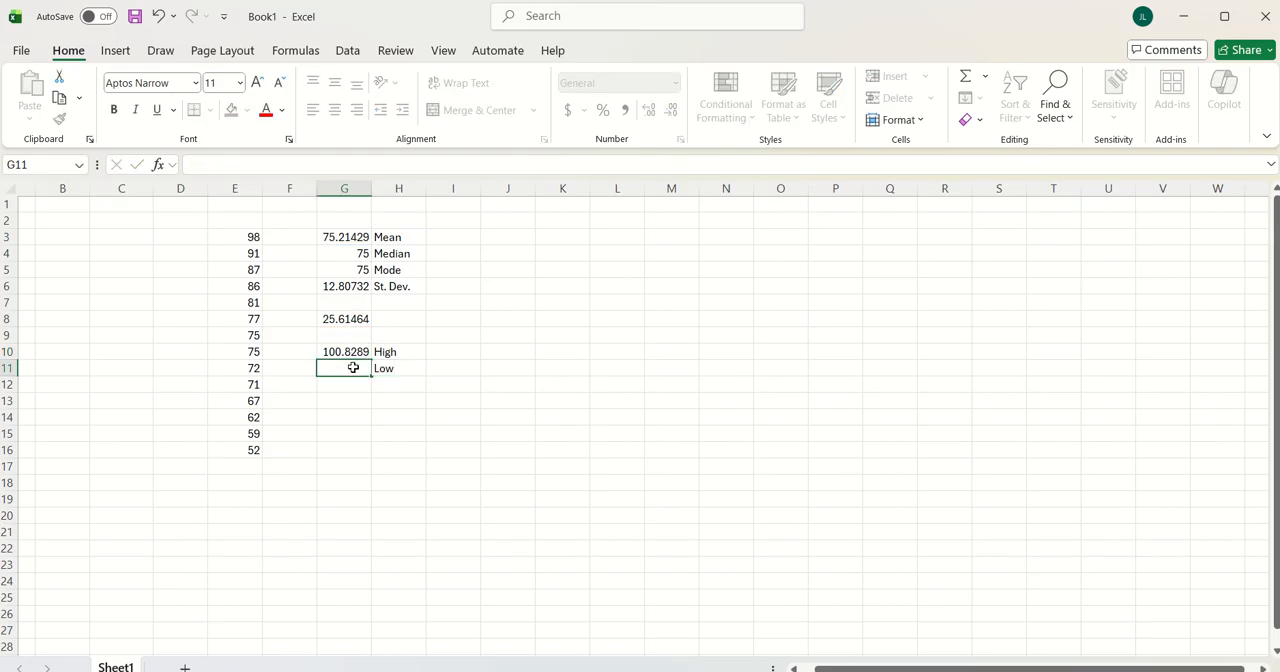
pyautogui.write('=')
pyautogui.click(350, 236)
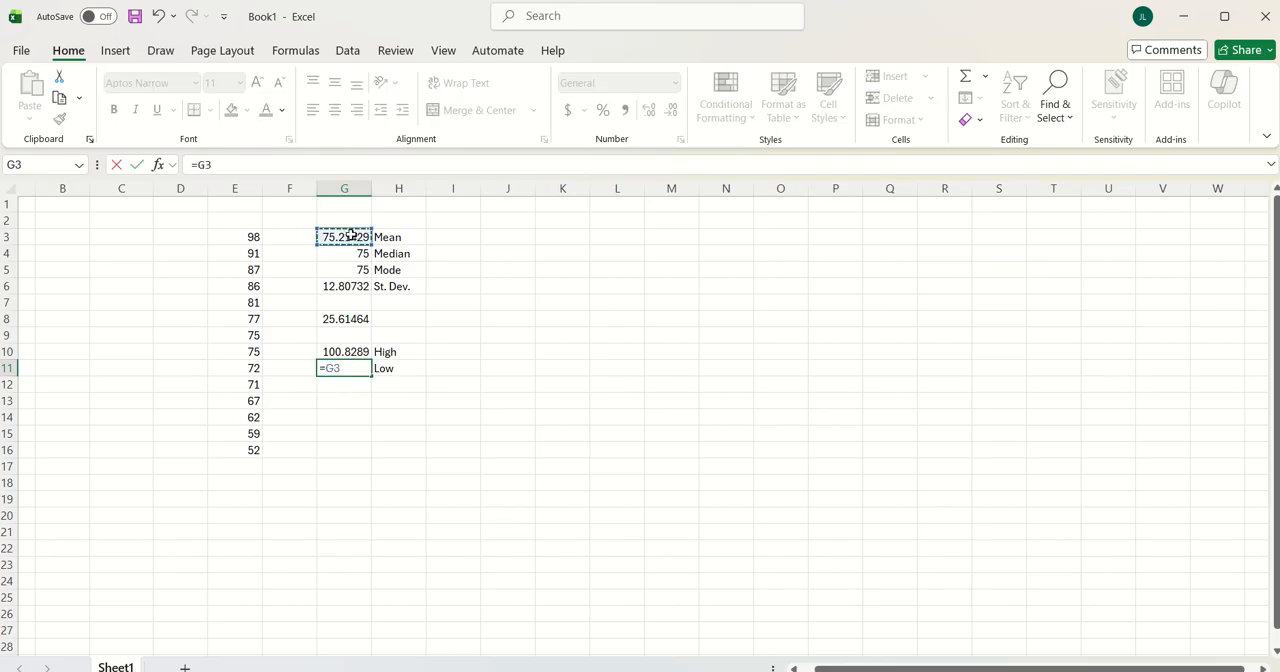
pyautogui.write('-')
pyautogui.click(357, 318)
pyautogui.press('Return')
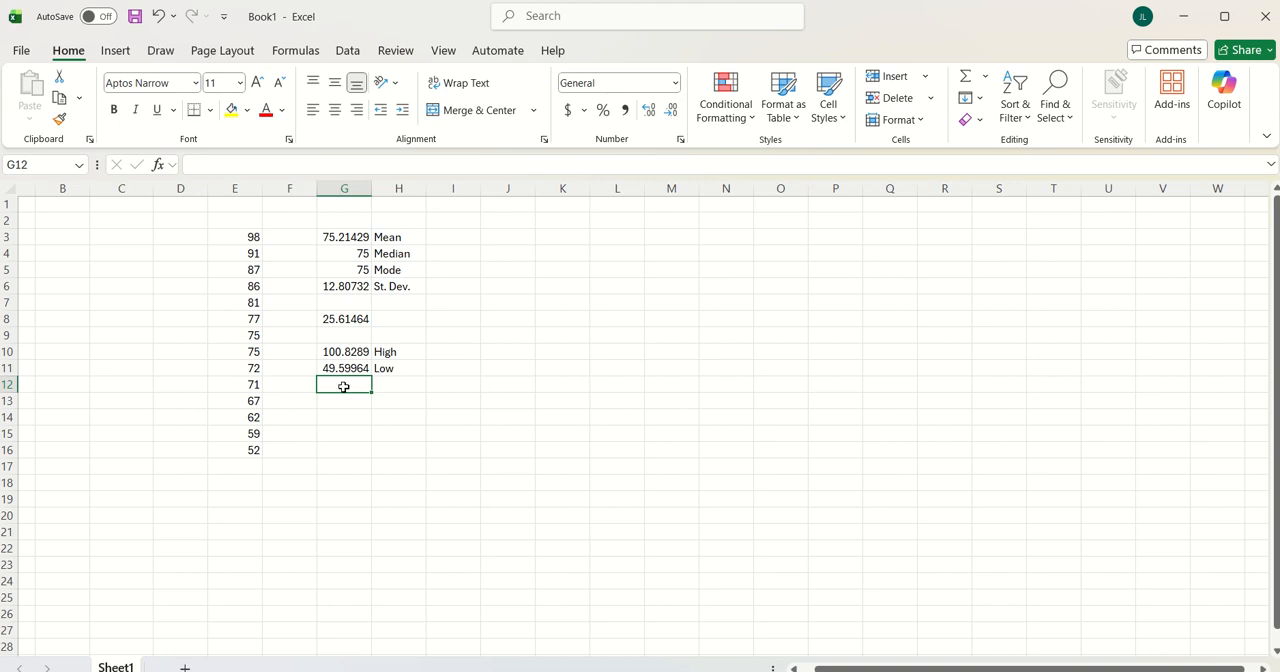
pyautogui.click(350, 357)
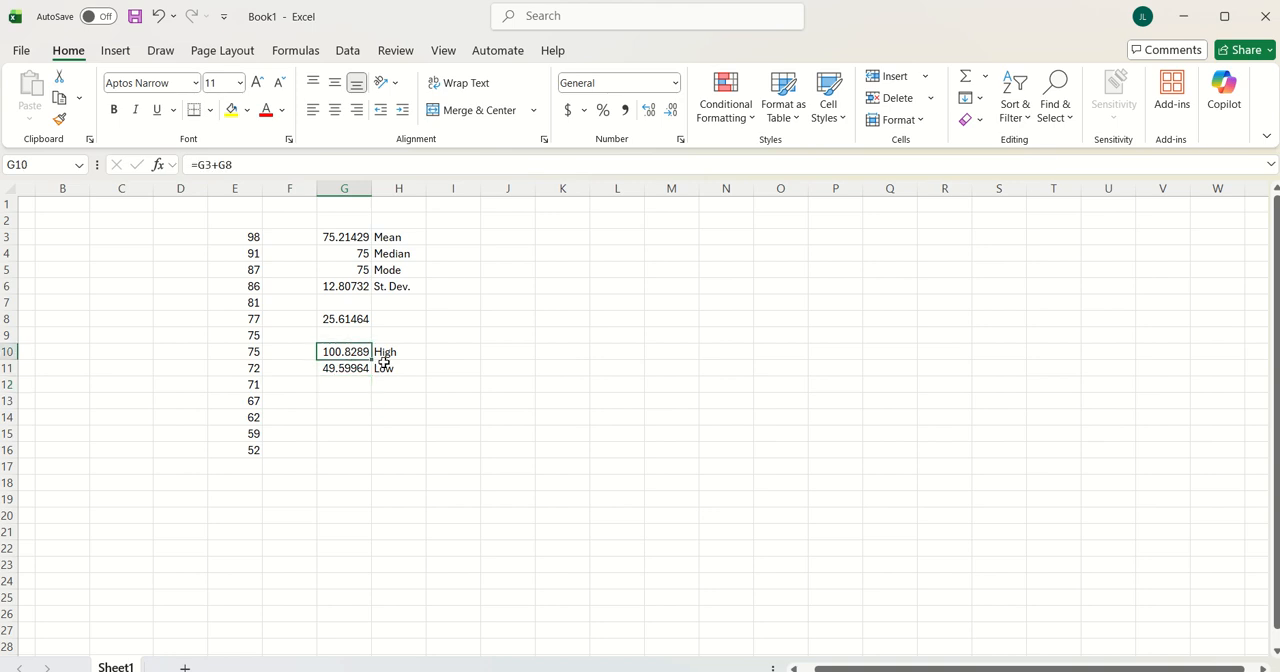